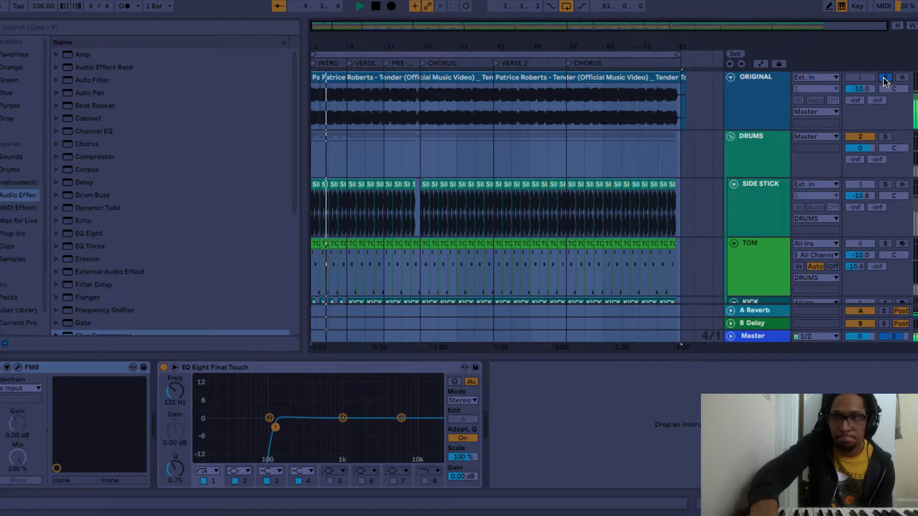
# Step: Compare the ORIGINAL track with the remake through the intro, verse and pre-chorus by switching its solo on and off during playback
pyautogui.click(885, 77)
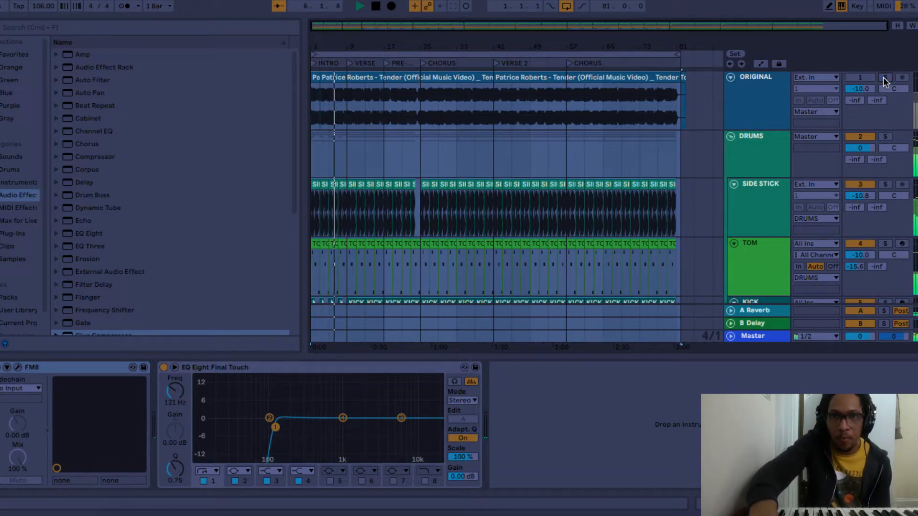
pyautogui.click(885, 78)
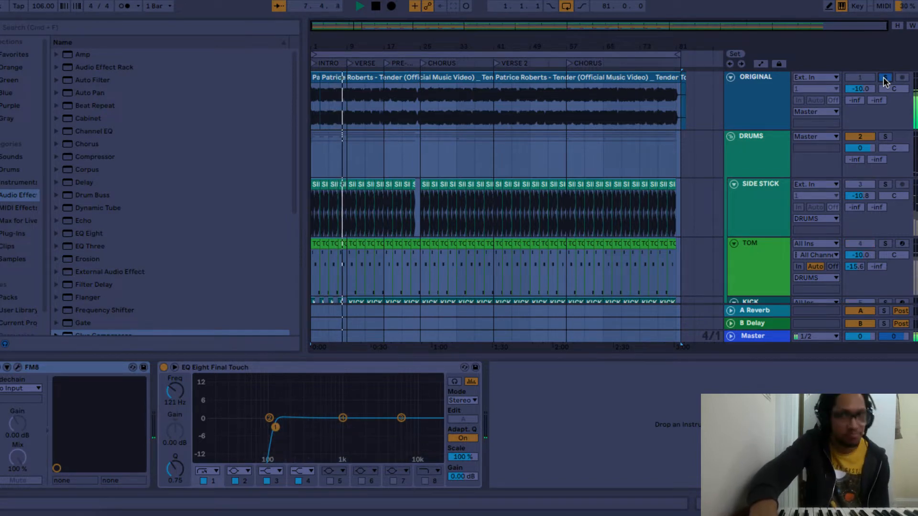
pyautogui.click(885, 78)
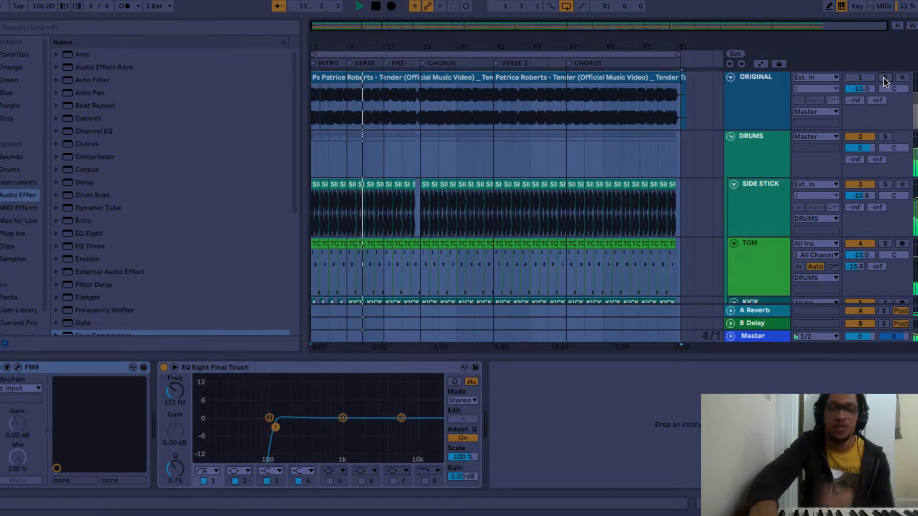
pyautogui.click(883, 78)
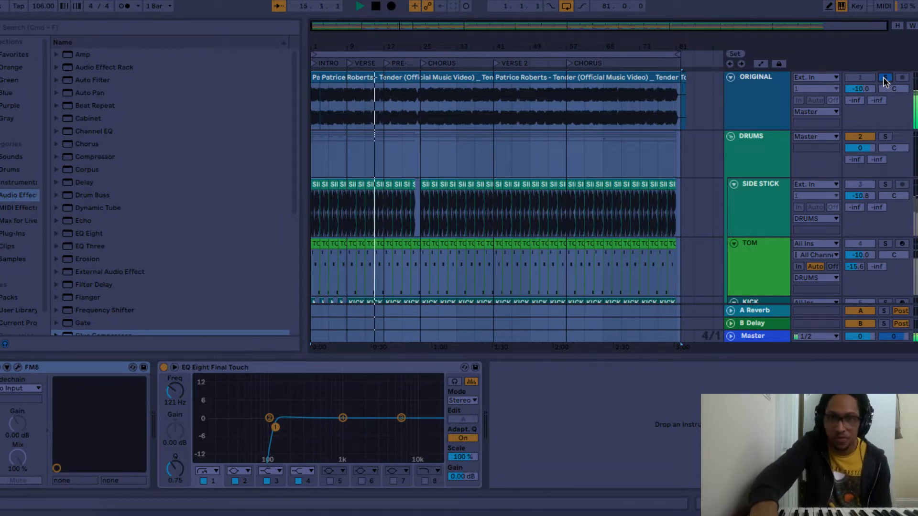
pyautogui.click(884, 78)
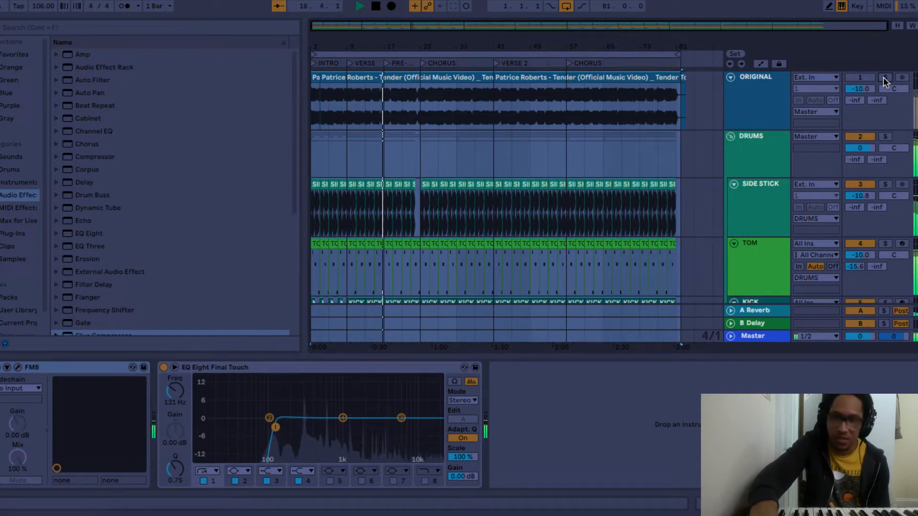
pyautogui.click(884, 78)
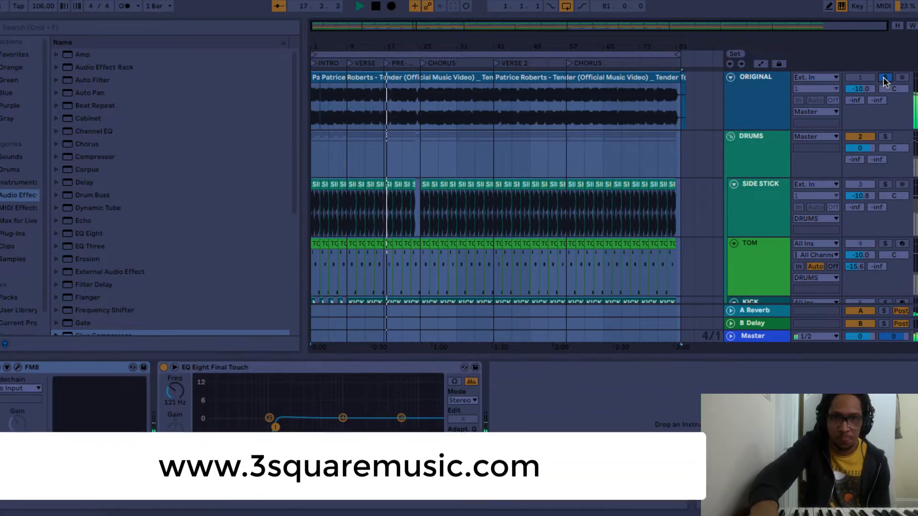
pyautogui.click(883, 78)
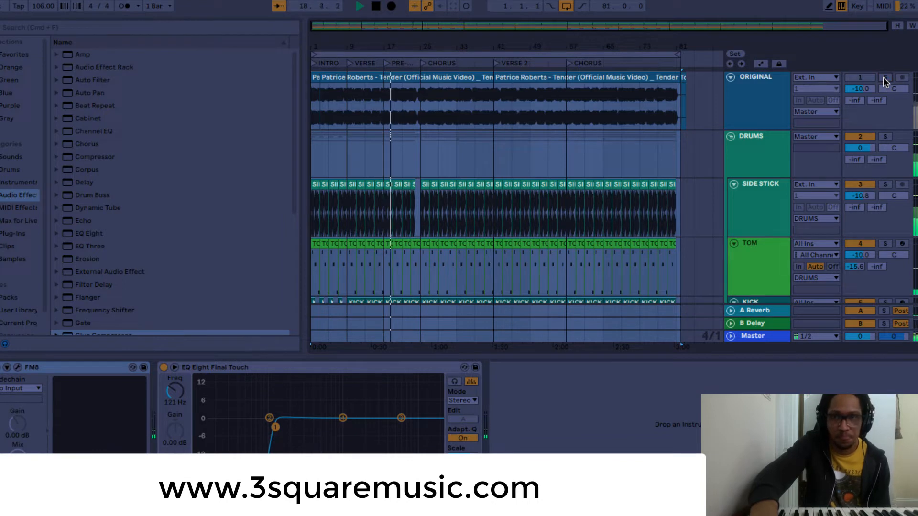
pyautogui.click(884, 78)
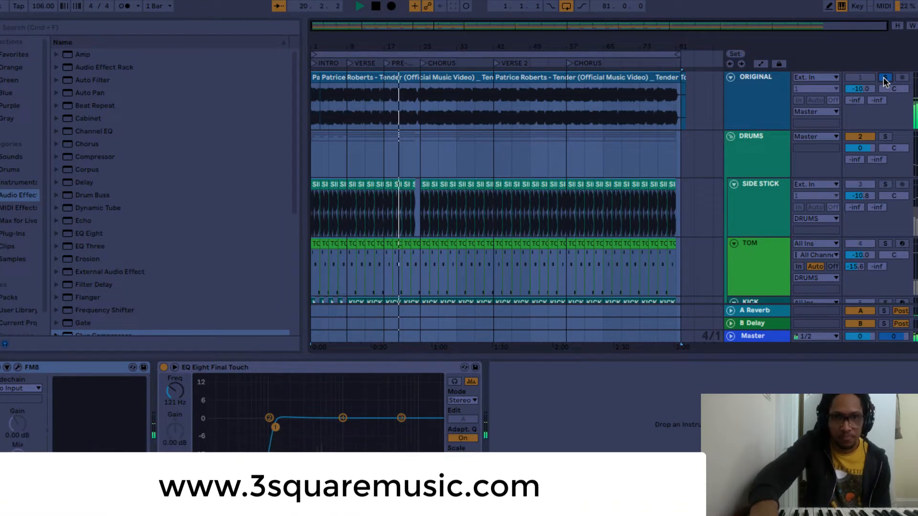
pyautogui.click(884, 78)
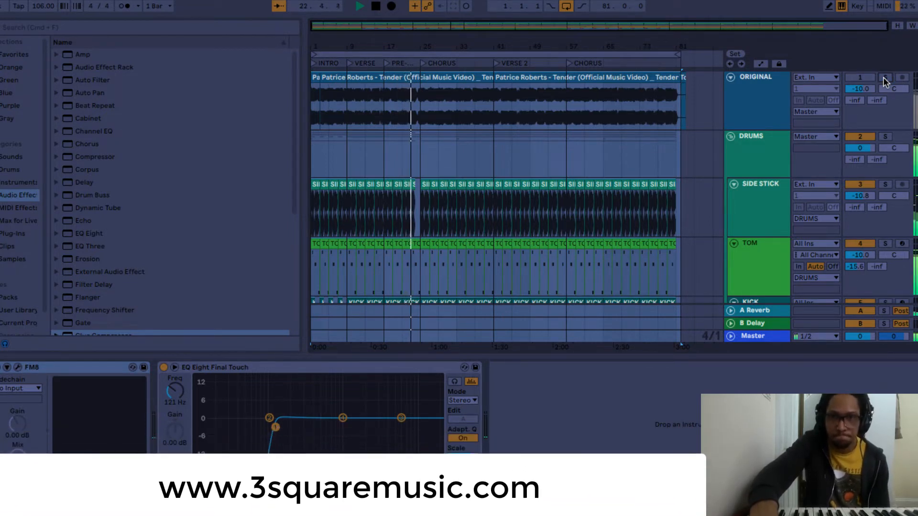
# Step: Continue the comparison in the first chorus, alternating between the soloed ORIGINAL track and the full remake
pyautogui.click(885, 78)
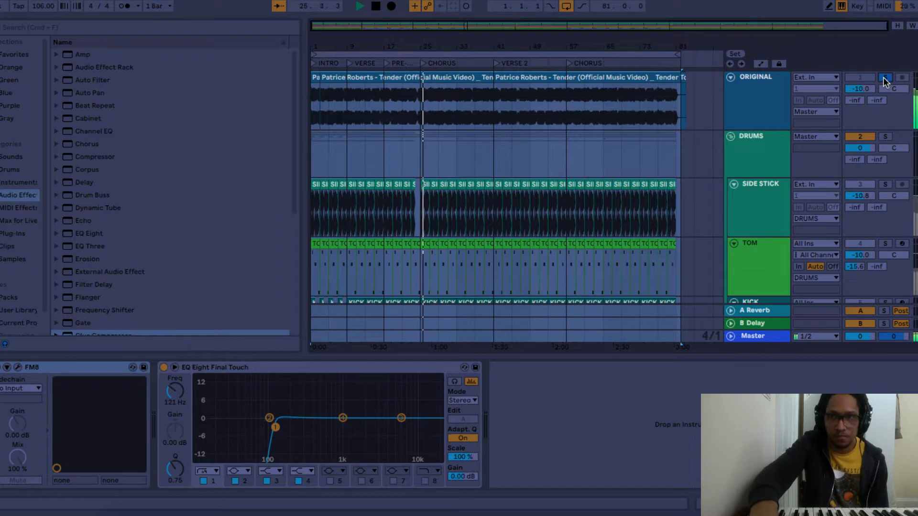
pyautogui.click(885, 78)
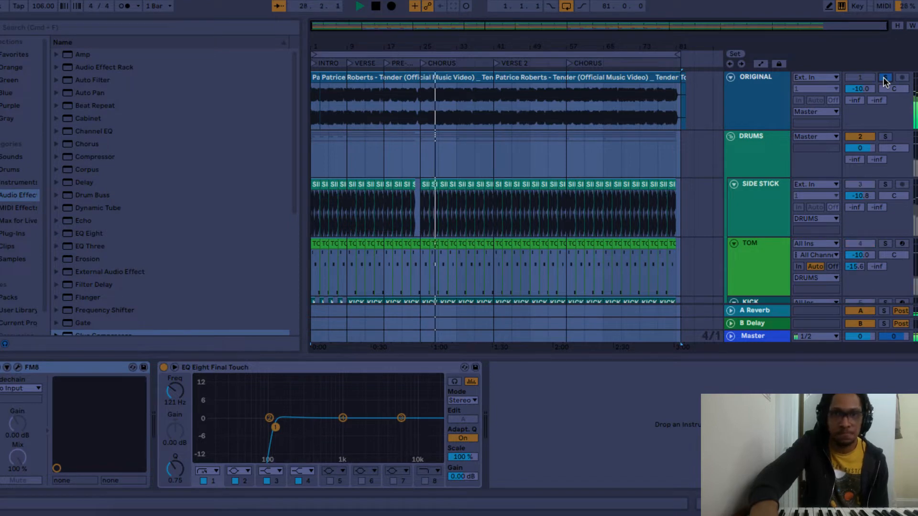
pyautogui.click(885, 78)
pyautogui.click(884, 78)
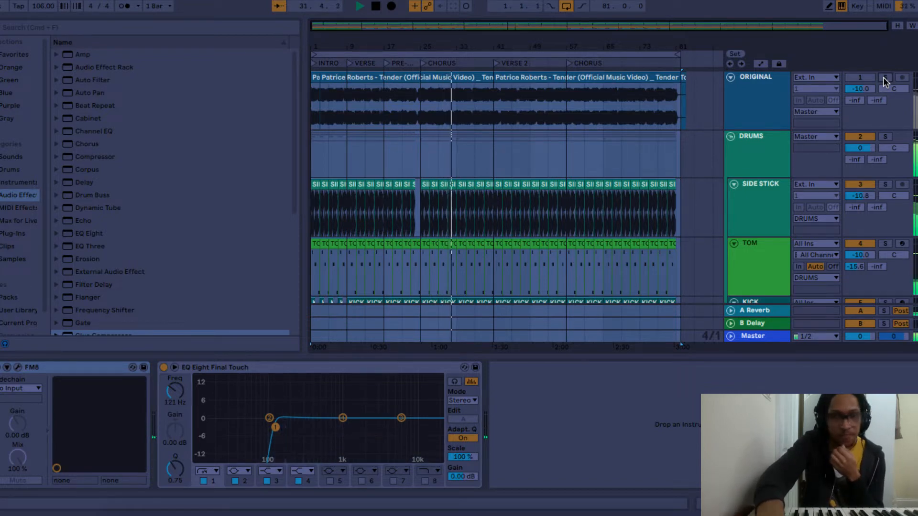
pyautogui.click(884, 78)
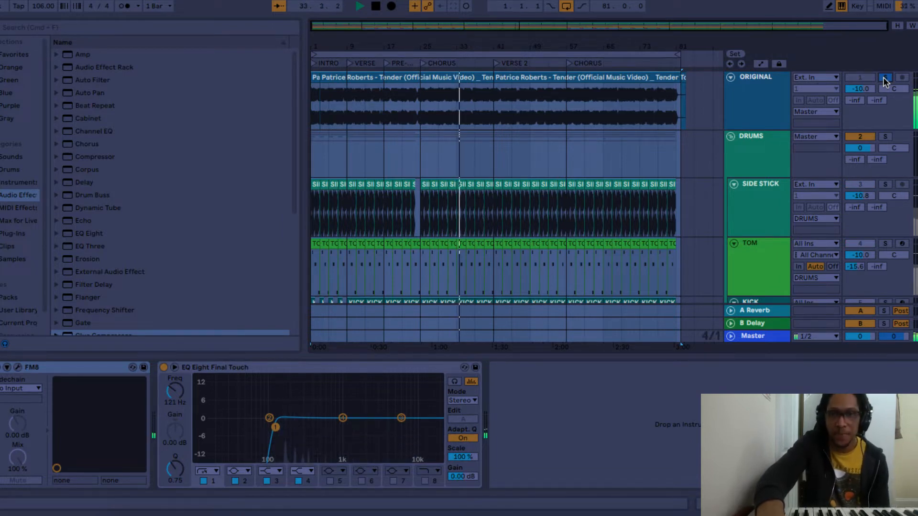
pyautogui.click(884, 78)
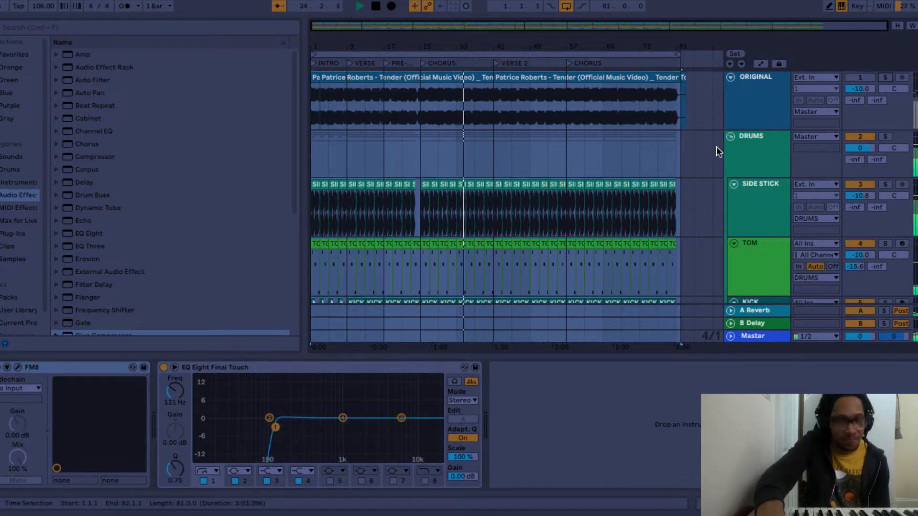
# Step: Review the drum tracks during playback, compare the ORIGINAL track once more before verse 2, and stop playback
pyautogui.scroll(-2, 717, 151)
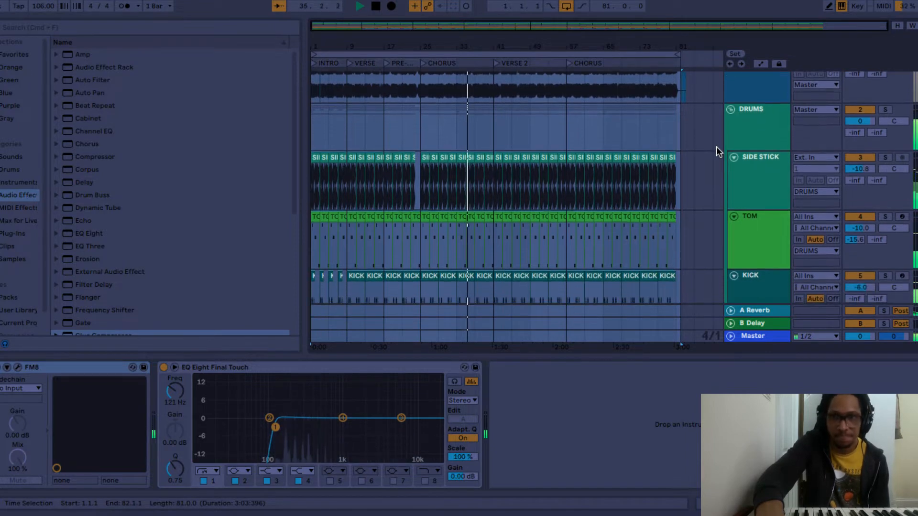
pyautogui.scroll(-3, 716, 148)
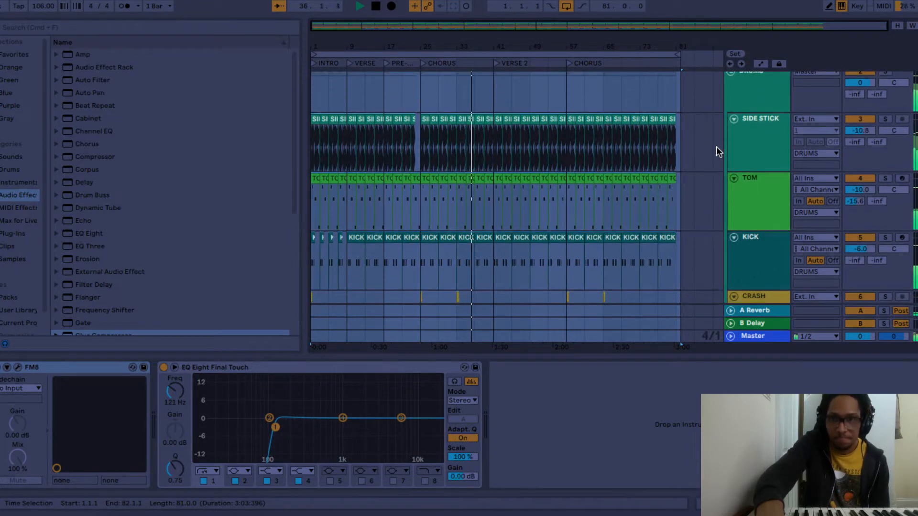
pyautogui.scroll(5, 716, 146)
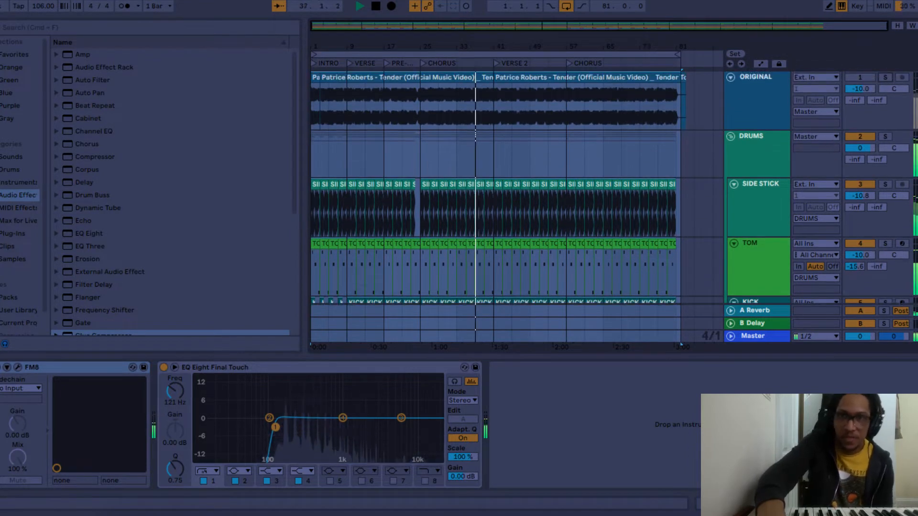
pyautogui.click(886, 75)
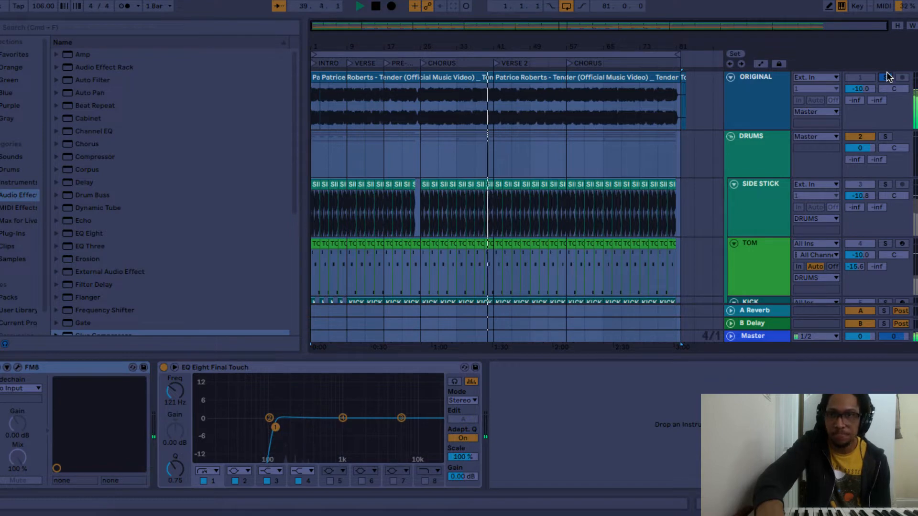
pyautogui.click(885, 76)
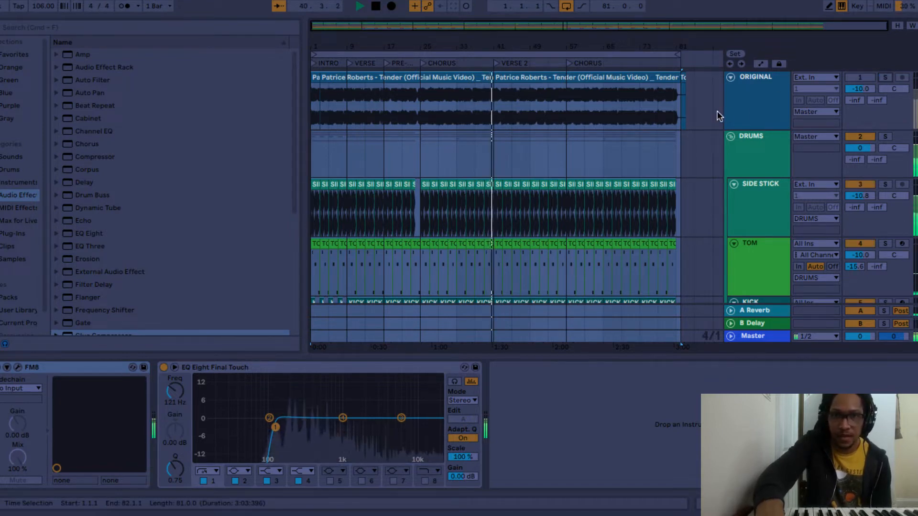
pyautogui.press('space')
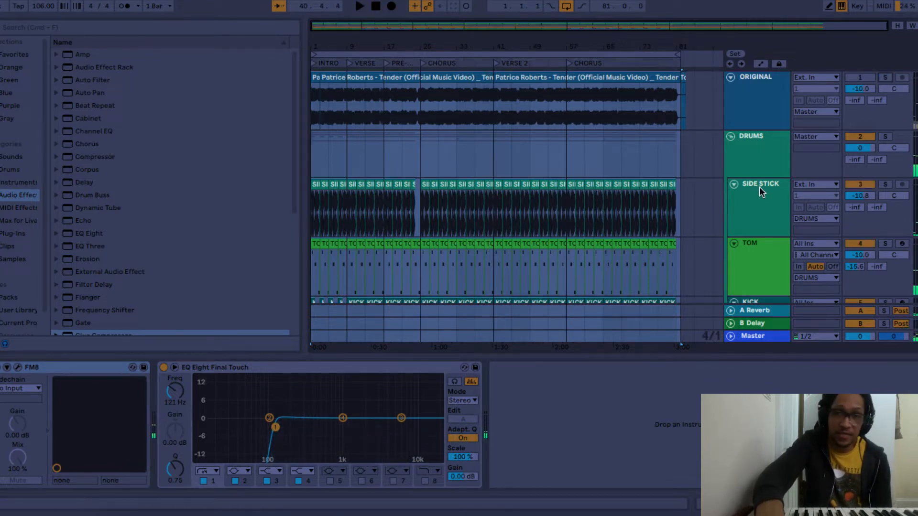
# Step: Solo the DRUMS group and shorten the arrangement loop to 16 bars, covering the intro and first verse
pyautogui.scroll(-2, 759, 187)
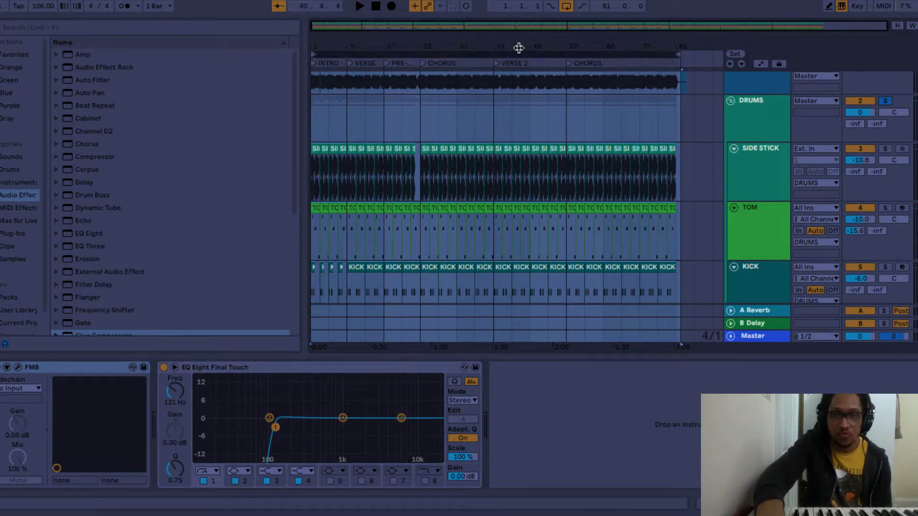
pyautogui.moveTo(676, 54); pyautogui.dragTo(379, 74)
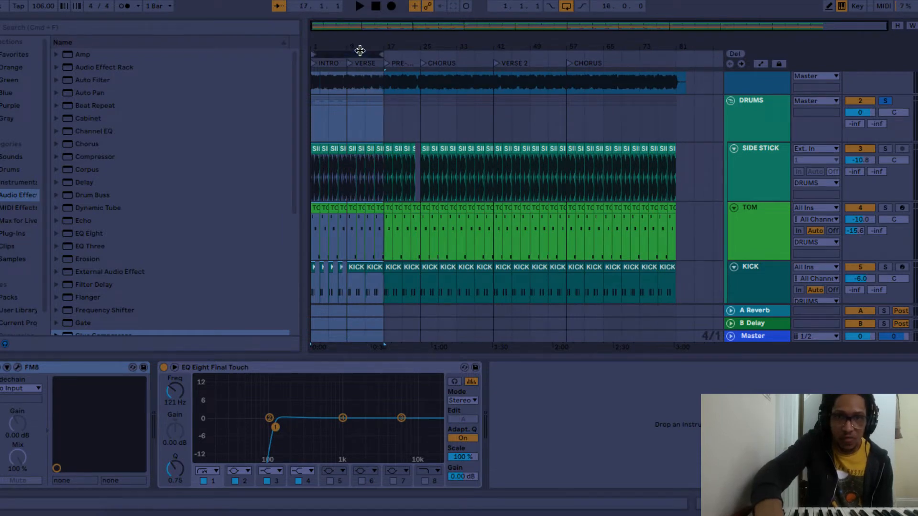
# Step: Inspect the devices on the SIDE STICK, TOM, KICK, CRASH and SHAKER tracks in turn
pyautogui.scroll(-1, 759, 144)
pyautogui.click(756, 159)
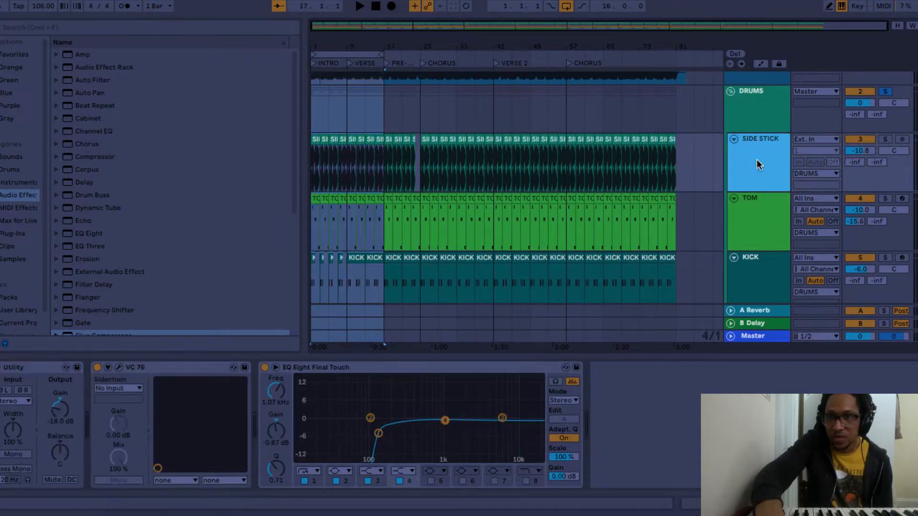
pyautogui.scroll(-3, 755, 163)
pyautogui.click(755, 173)
pyautogui.click(758, 242)
pyautogui.scroll(-4, 758, 242)
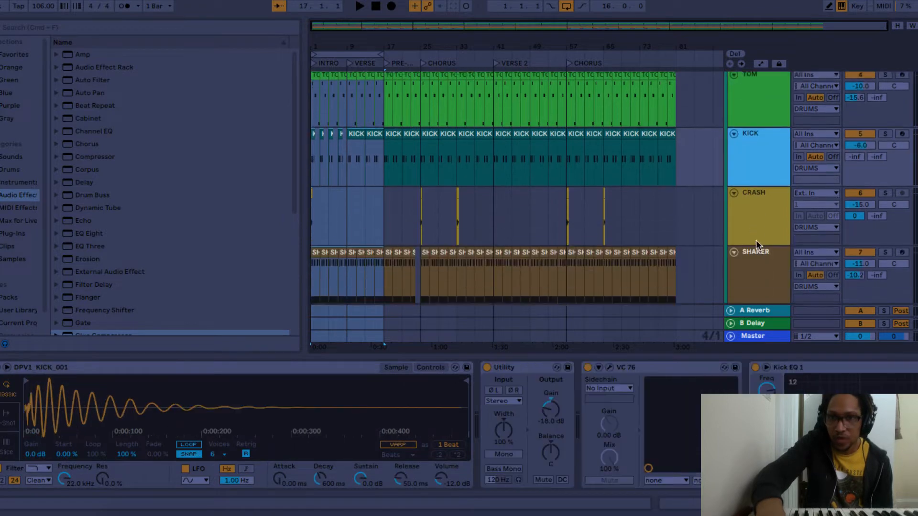
pyautogui.click(761, 253)
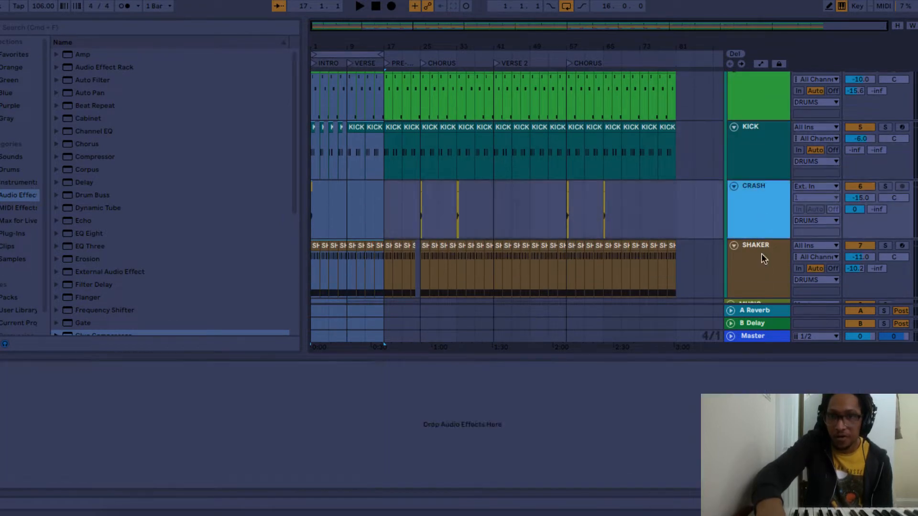
pyautogui.scroll(5, 761, 253)
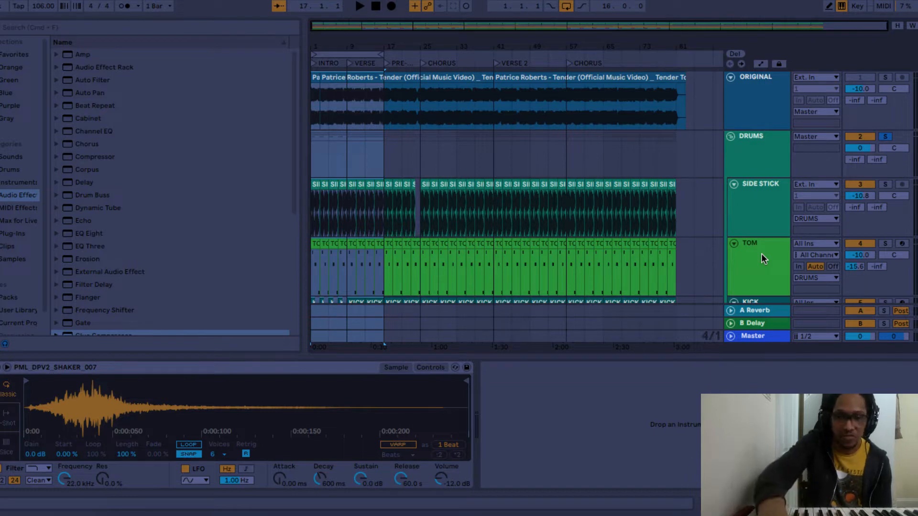
# Step: Play the soloed drums from the start while going through each track in the DRUMS group, and stop playback
pyautogui.press('space')
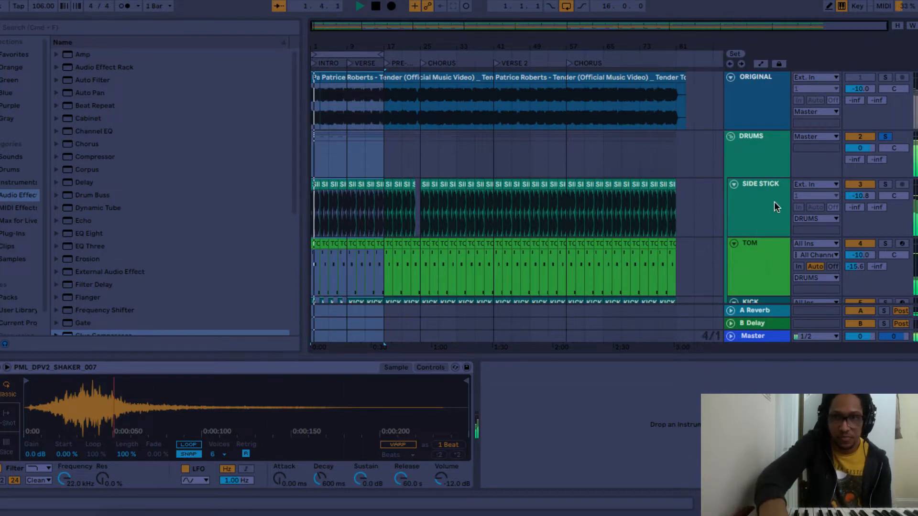
pyautogui.click(773, 201)
pyautogui.click(750, 260)
pyautogui.scroll(-3, 751, 260)
pyautogui.click(753, 207)
pyautogui.scroll(-2, 754, 205)
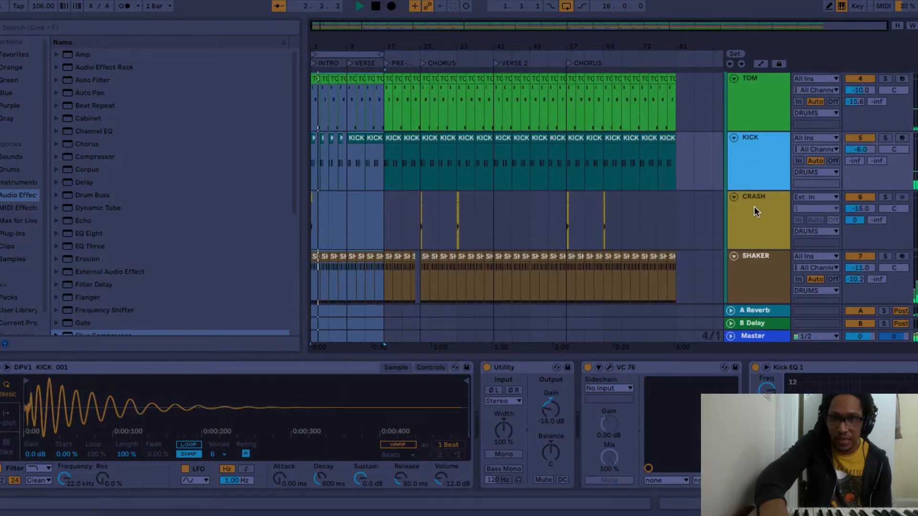
pyautogui.scroll(-2, 765, 191)
pyautogui.click(771, 173)
pyautogui.click(765, 207)
pyautogui.scroll(2, 765, 207)
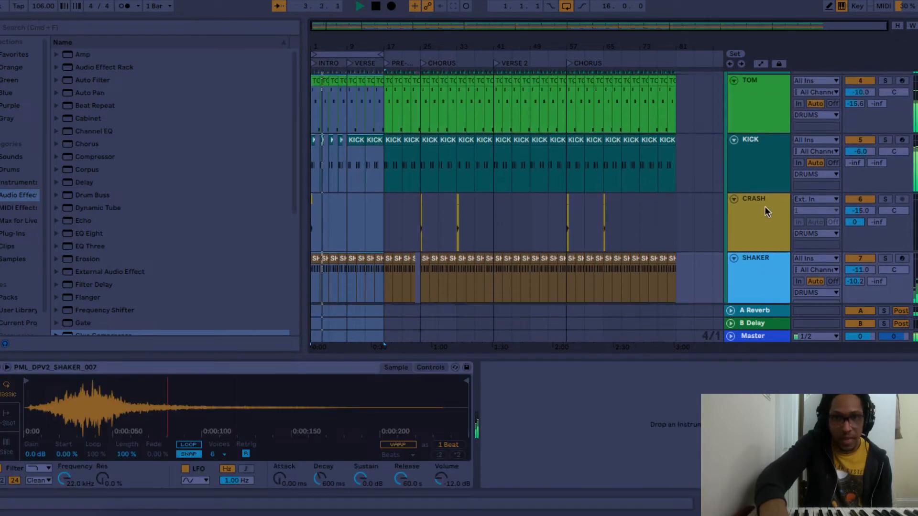
pyautogui.scroll(2, 764, 206)
pyautogui.scroll(-2, 764, 229)
pyautogui.scroll(3, 762, 266)
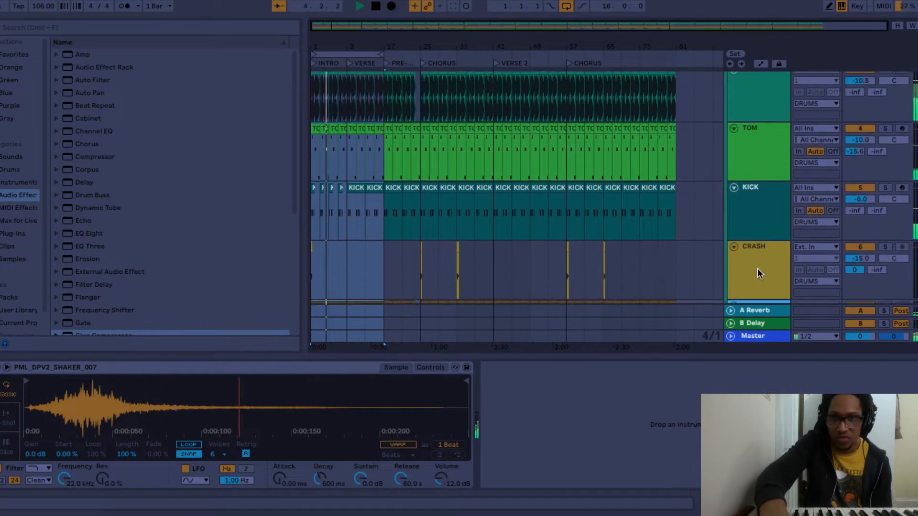
pyautogui.scroll(3, 756, 209)
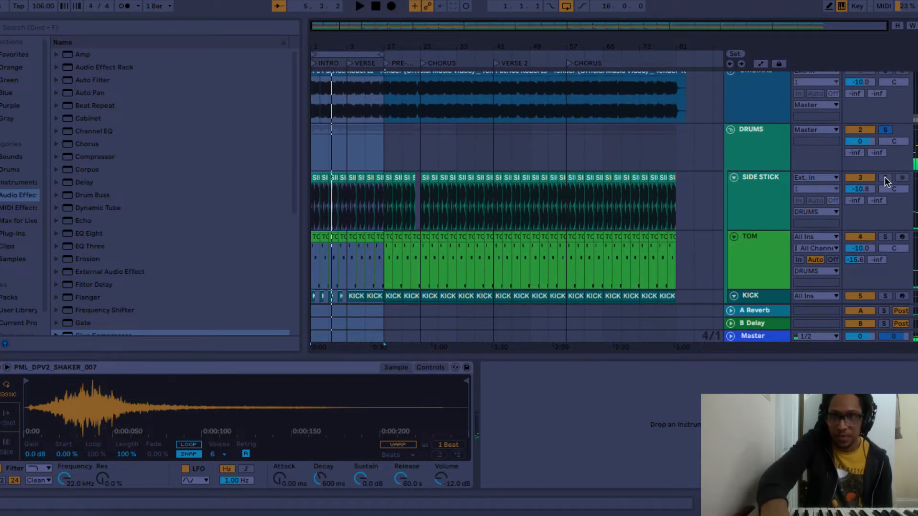
# Step: Solo the SIDE STICK track and listen to its intro pattern from the start with the first clip's sample open
pyautogui.click(765, 201)
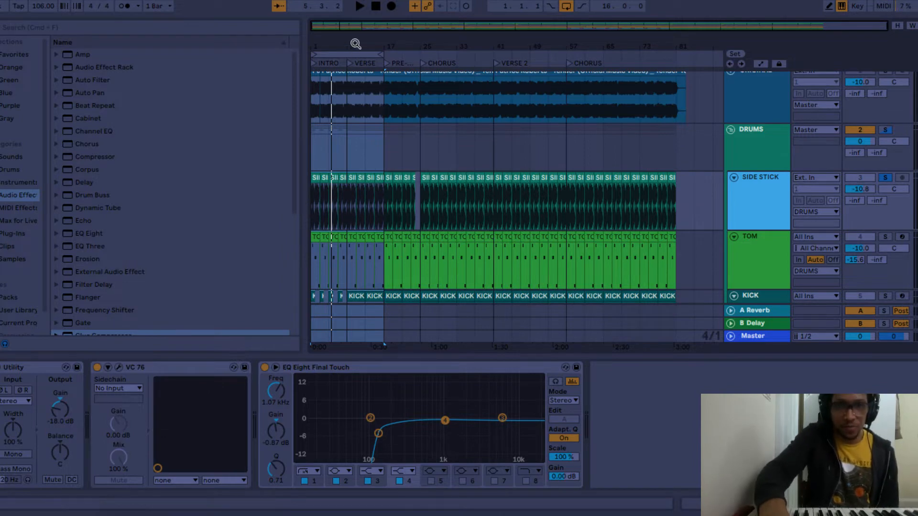
pyautogui.moveTo(356, 44); pyautogui.dragTo(350, 182)
pyautogui.click(361, 175)
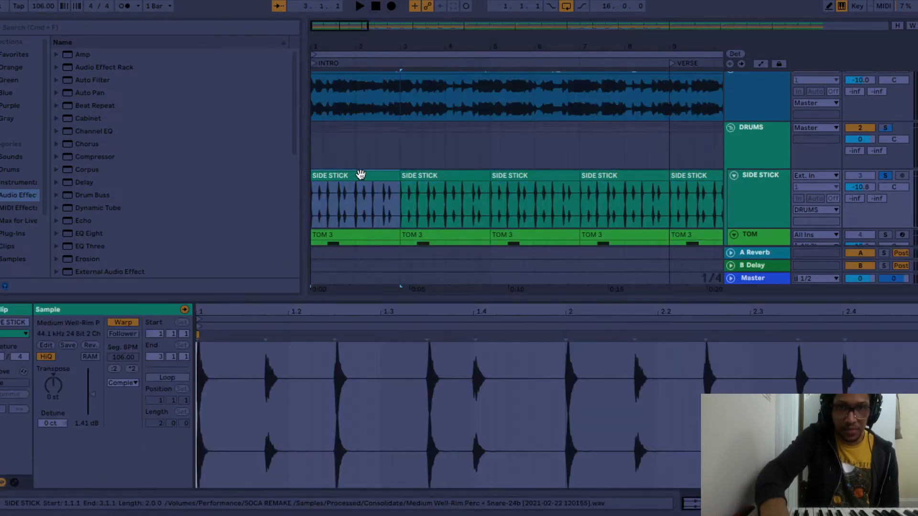
pyautogui.press('space')
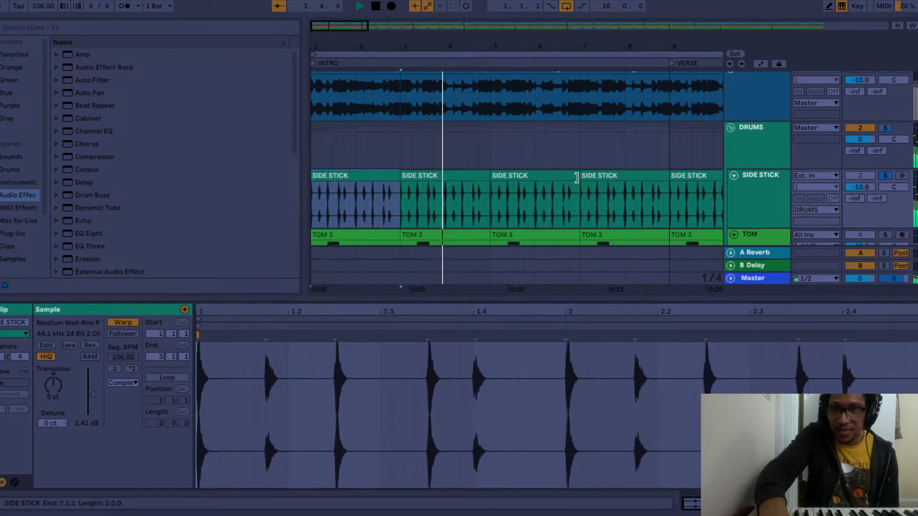
pyautogui.press('space')
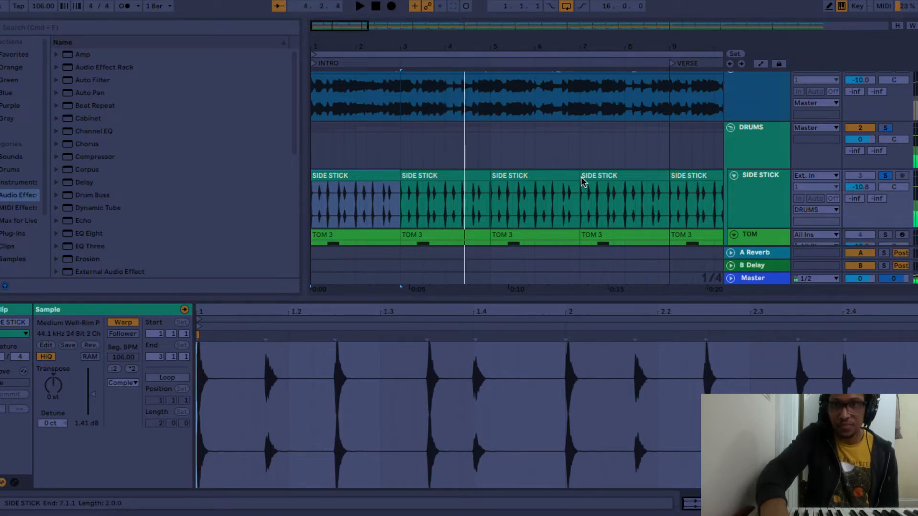
# Step: Arm the TOM track for recording and open the notes of its first TOM 3 clip in the intro
pyautogui.scroll(-4, 765, 186)
pyautogui.click(774, 180)
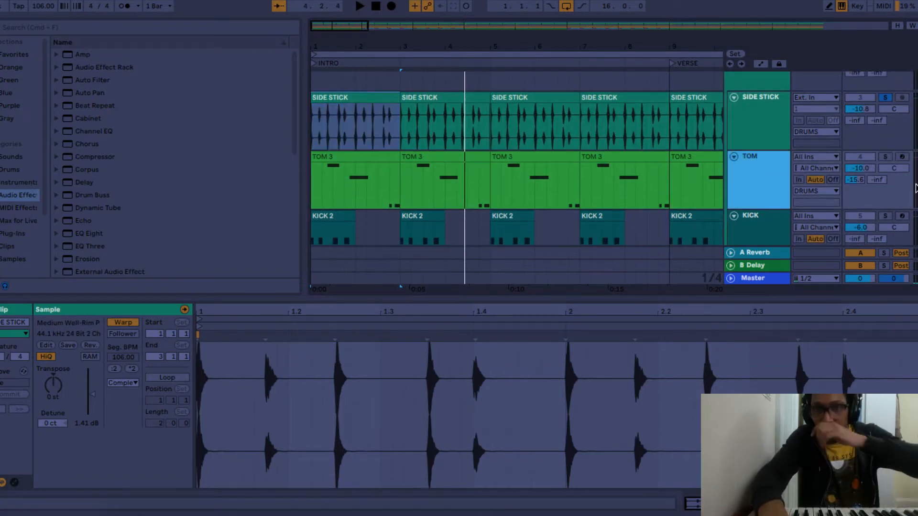
pyautogui.click(903, 157)
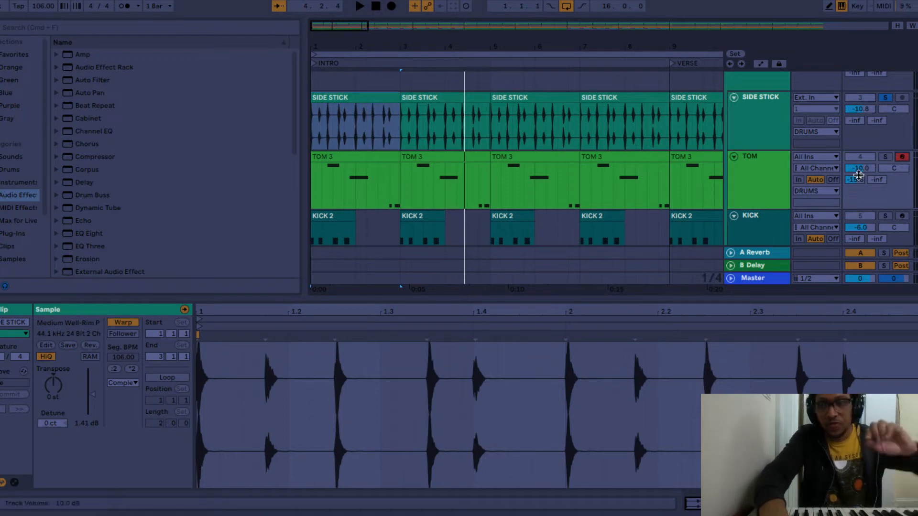
pyautogui.click(743, 186)
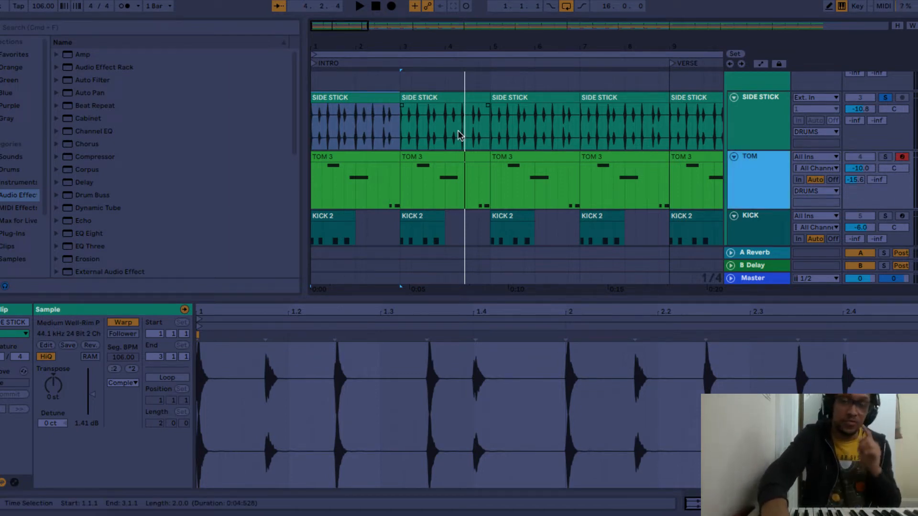
pyautogui.click(377, 155)
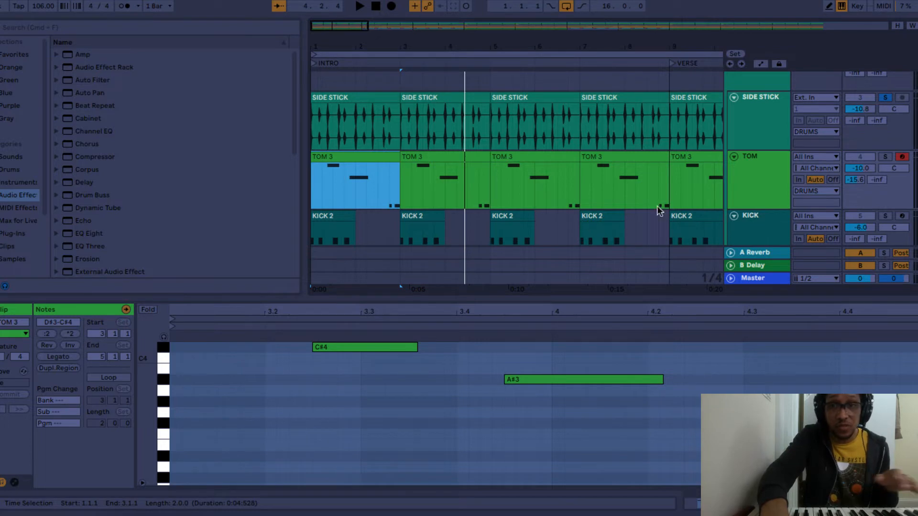
# Step: Play from the start and solo the TOM track, listening to its pattern alone and together with the SIDE STICK track
pyautogui.press('space')
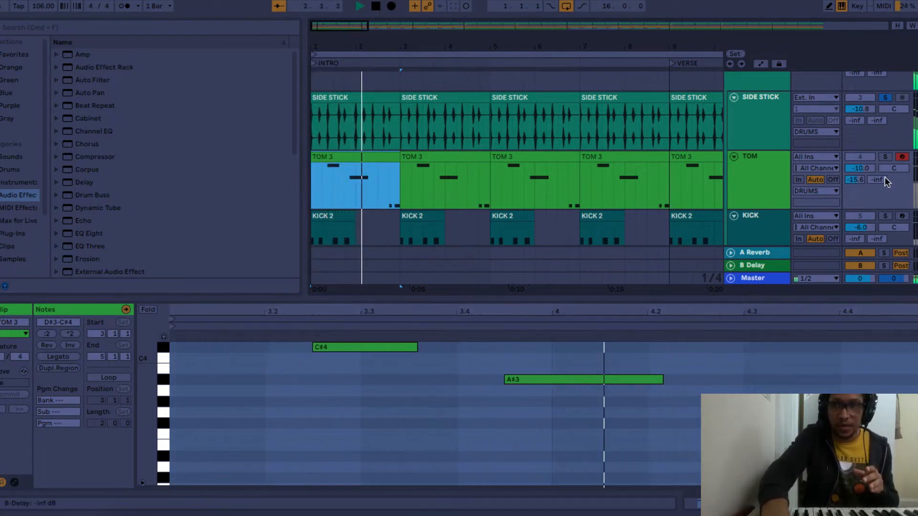
pyautogui.click(886, 156)
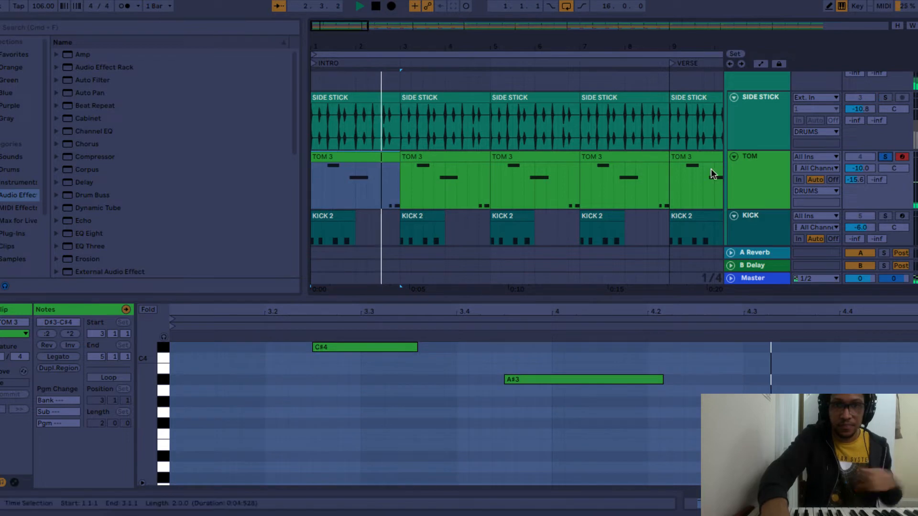
pyautogui.click(886, 157)
pyautogui.scroll(3, 888, 162)
pyautogui.click(887, 157)
pyautogui.scroll(1, 888, 161)
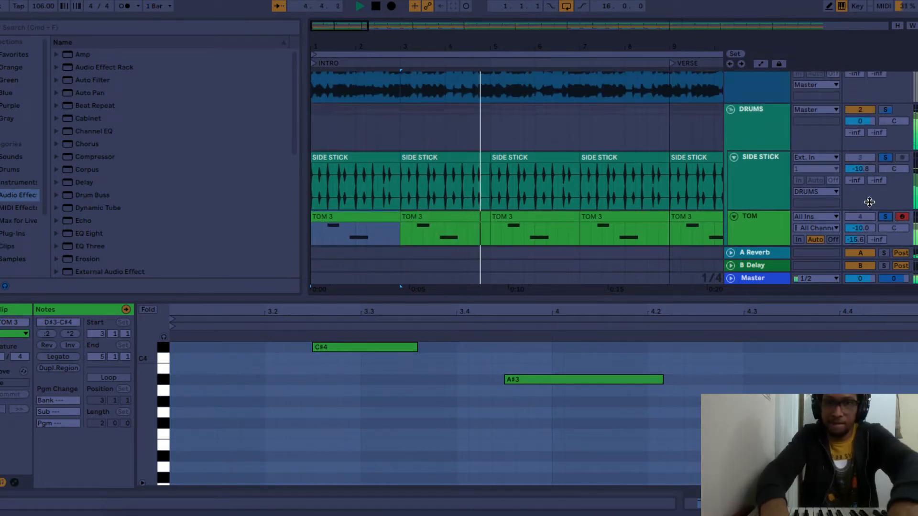
# Step: Solo the KICK track, restart playback from the beginning, and open the notes of the first KICK 2 clip
pyautogui.scroll(-10, 875, 182)
pyautogui.scroll(5, 849, 189)
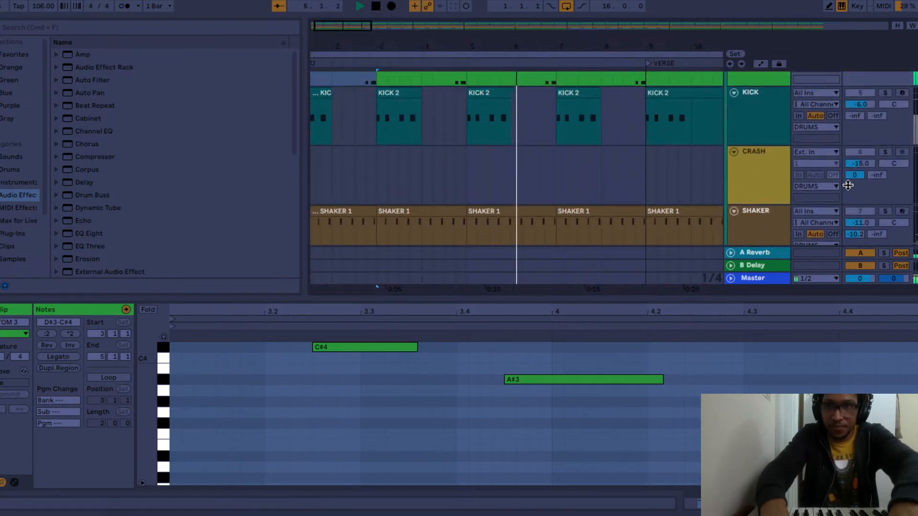
pyautogui.click(885, 93)
pyautogui.press('space')
pyautogui.press('space')
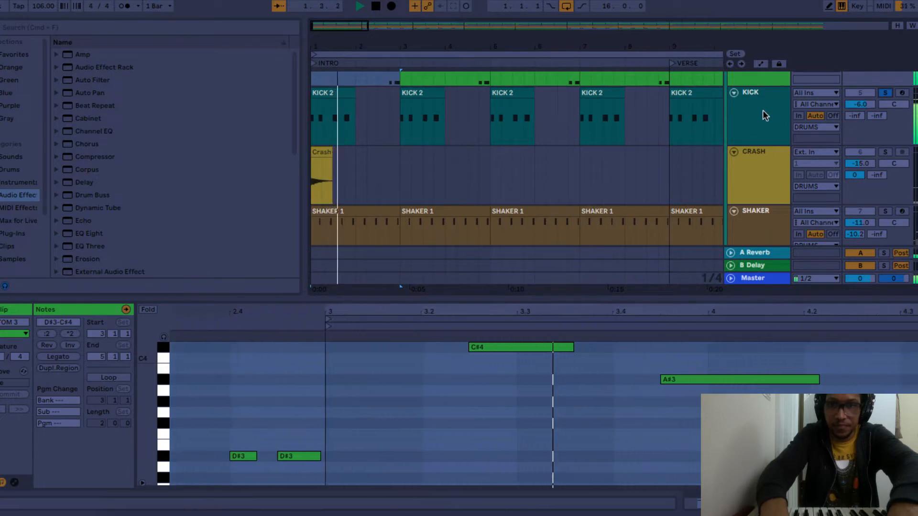
pyautogui.doubleClick(760, 111)
pyautogui.doubleClick(345, 94)
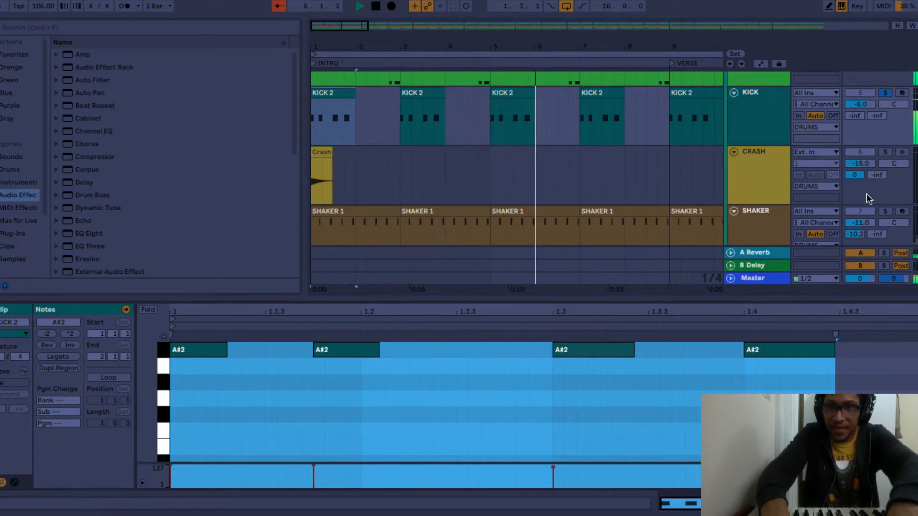
# Step: Solo the SHAKER track to hear its pattern, stop playback, and toggle the track's record arming
pyautogui.click(885, 211)
pyautogui.scroll(-4, 765, 203)
pyautogui.click(757, 147)
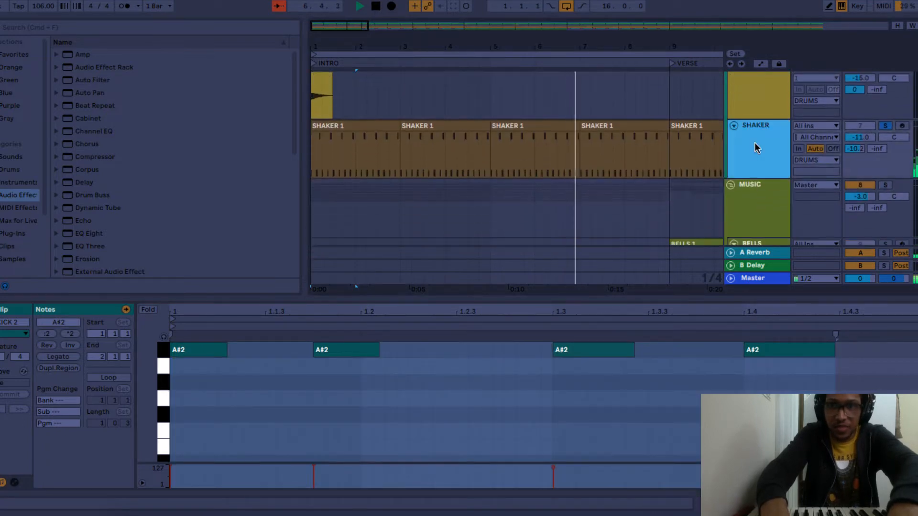
pyautogui.press('space')
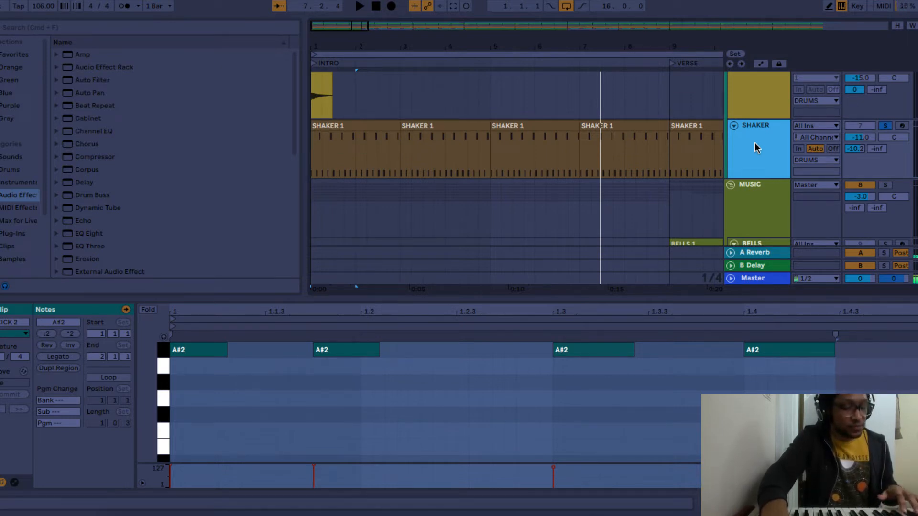
pyautogui.click(903, 126)
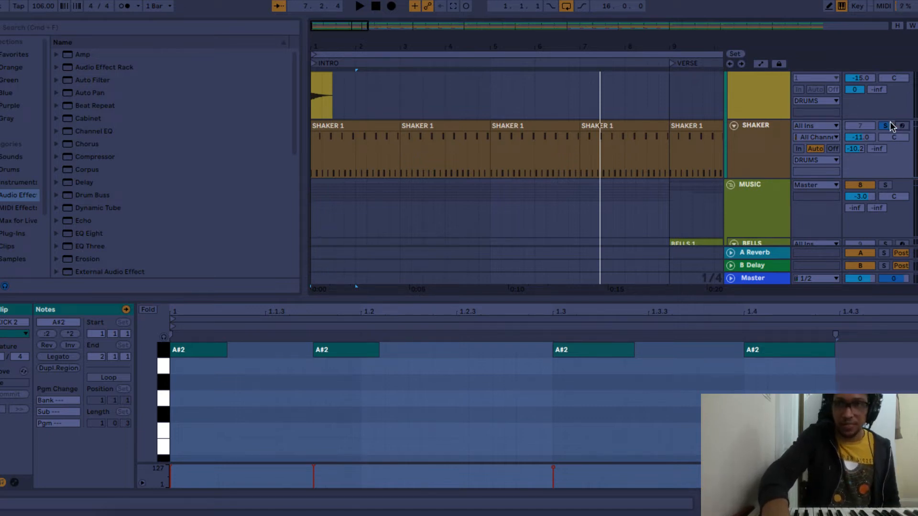
# Step: Solo the DRUMS group and play the complete drum pattern from the start of the intro, and stop playback
pyautogui.press('space')
pyautogui.scroll(6, 889, 125)
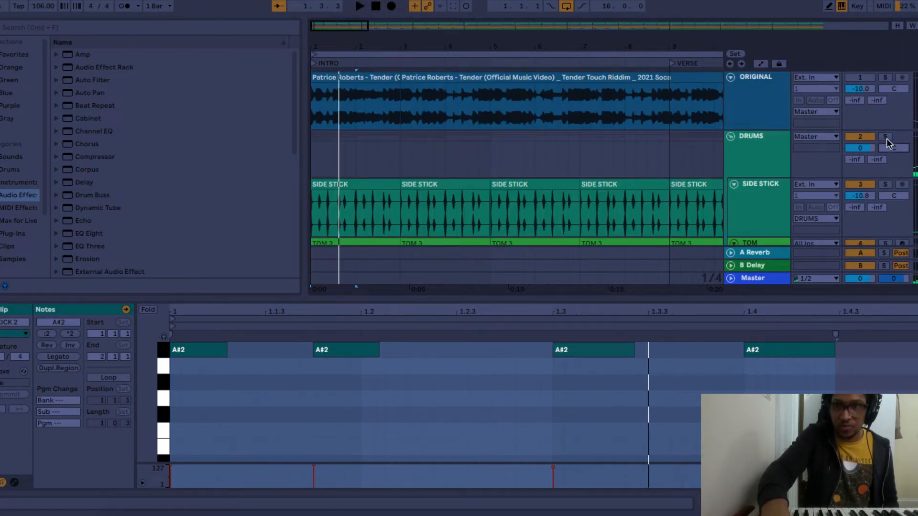
pyautogui.click(886, 138)
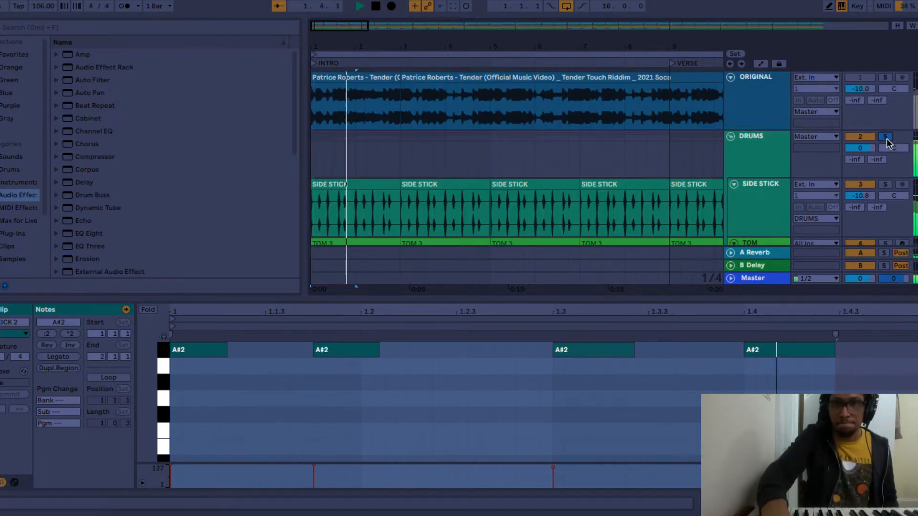
pyautogui.scroll(-15, 759, 195)
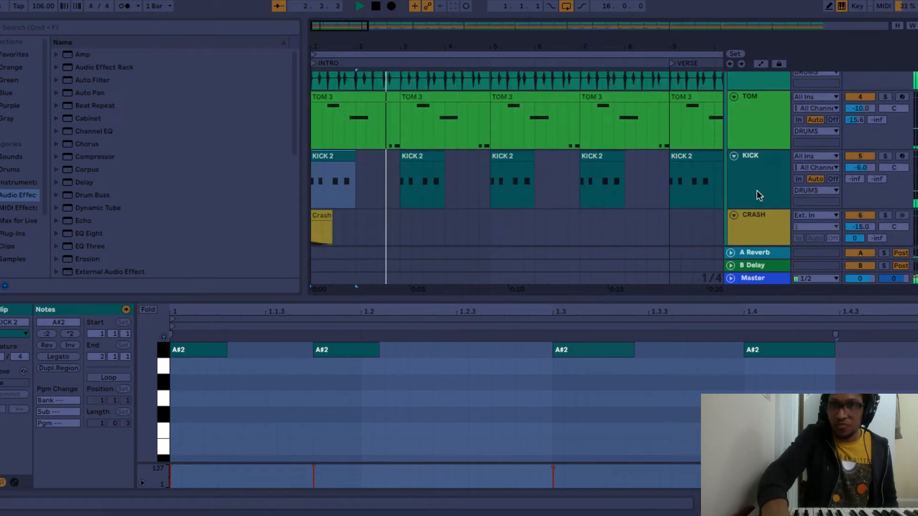
pyautogui.scroll(5, 757, 191)
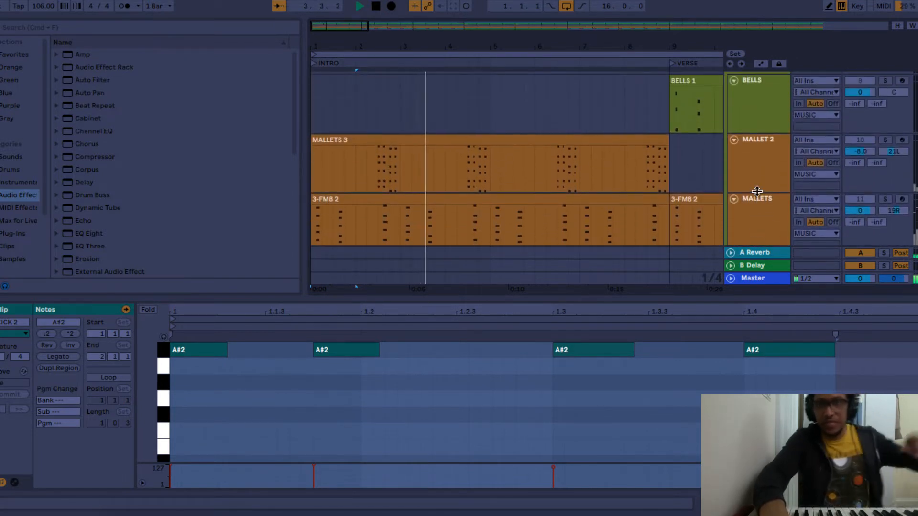
pyautogui.scroll(4, 756, 191)
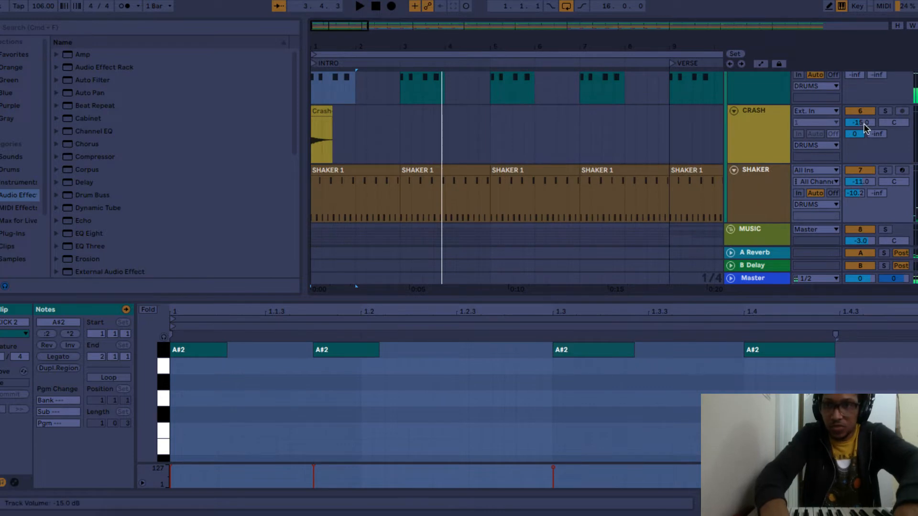
# Step: Solo the MUSIC group, play it from the start, and shorten the arrangement loop to 8 bars, covering only the intro
pyautogui.scroll(-3, 863, 125)
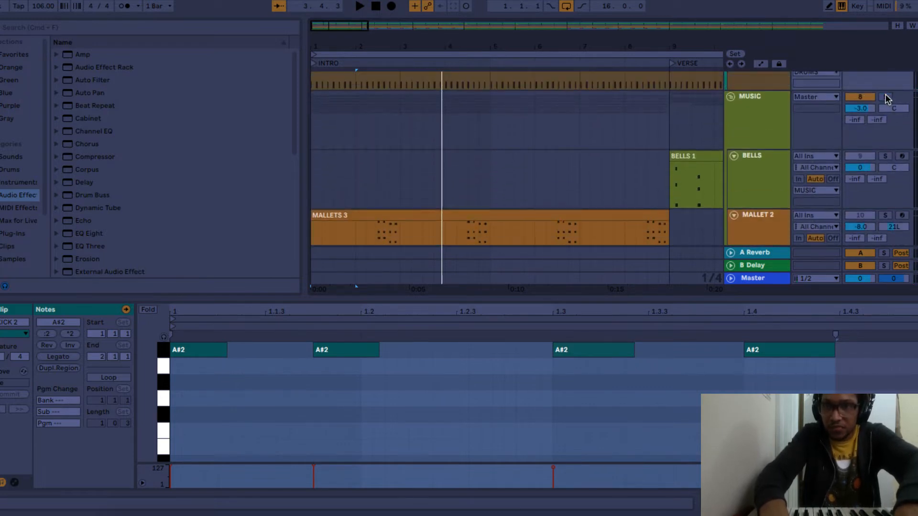
pyautogui.press('space')
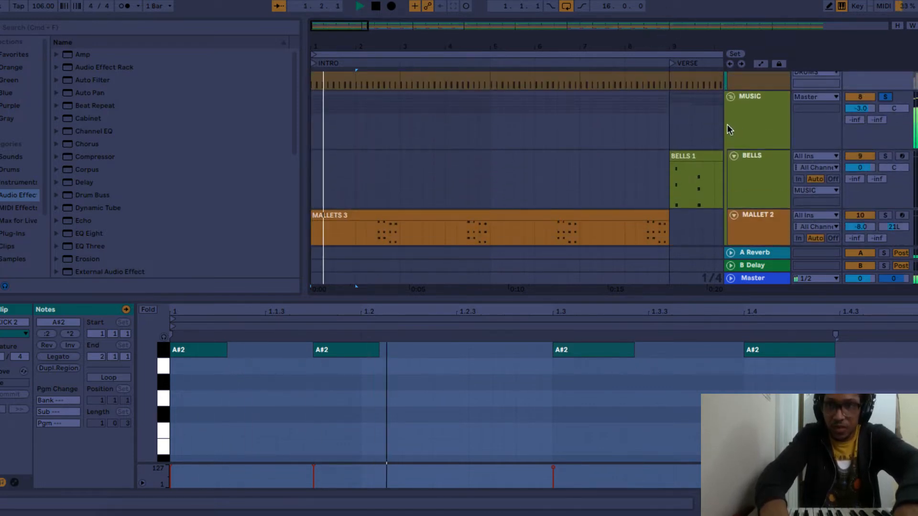
pyautogui.moveTo(645, 50); pyautogui.dragTo(645, 21)
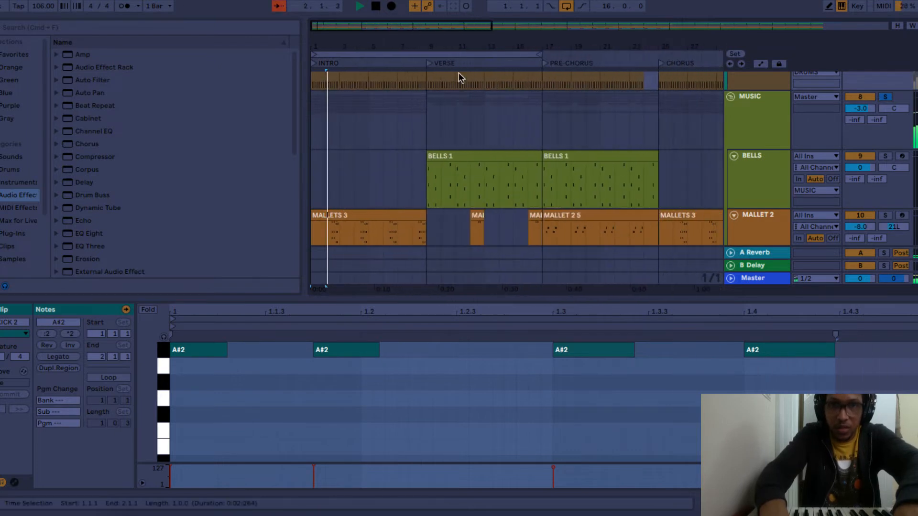
pyautogui.moveTo(541, 50); pyautogui.dragTo(424, 53)
pyautogui.click(395, 53)
pyautogui.scroll(-3, 744, 91)
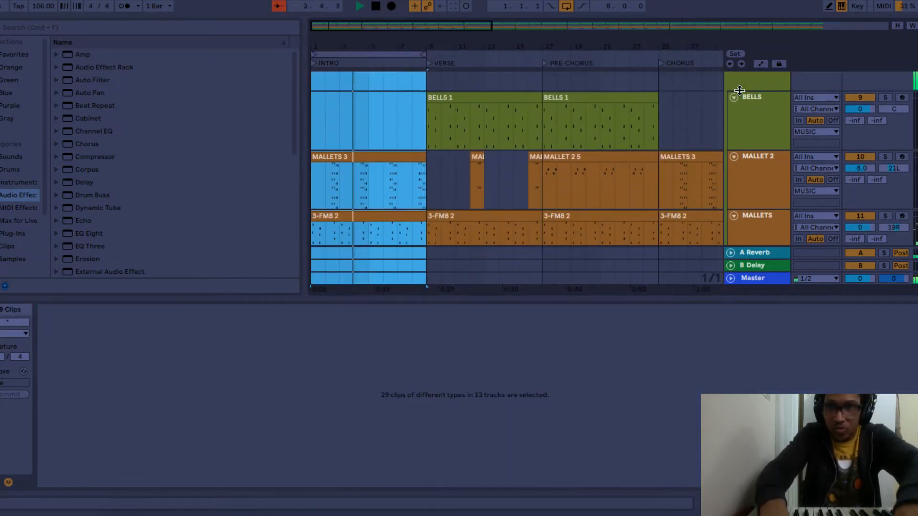
pyautogui.scroll(-3, 781, 163)
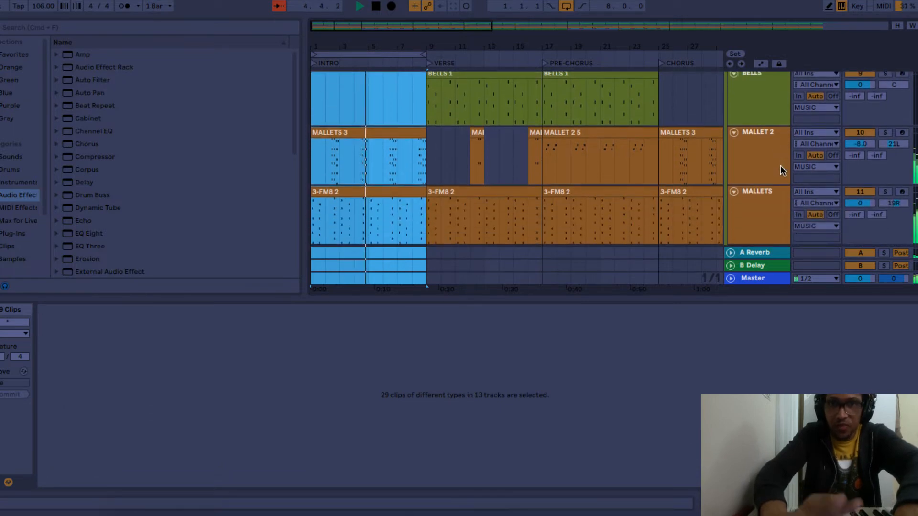
pyautogui.press('space')
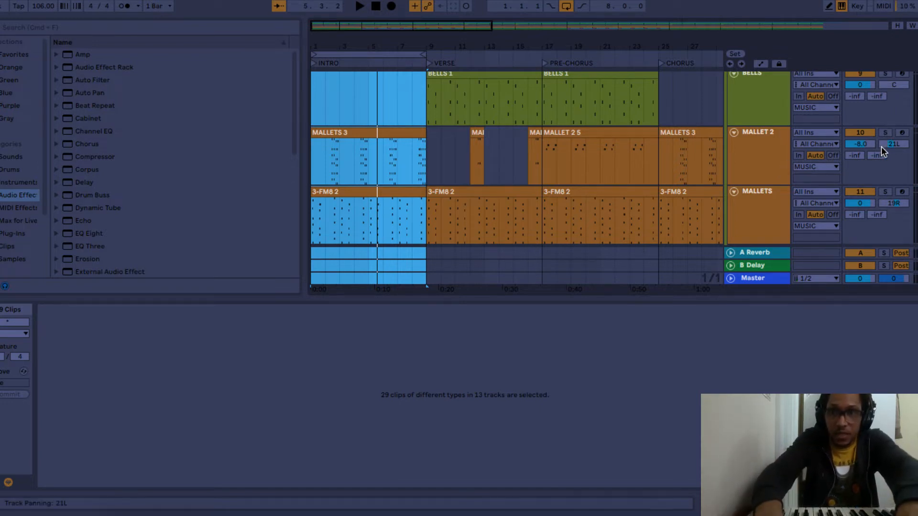
# Step: Arm and solo the GTR STRUM track and open its Kontakt instrument window
pyautogui.scroll(-10, 881, 147)
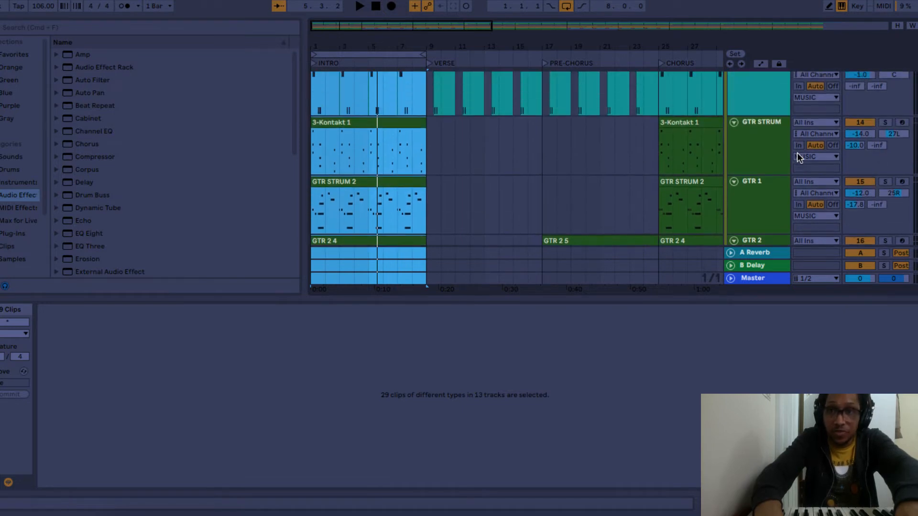
pyautogui.click(770, 153)
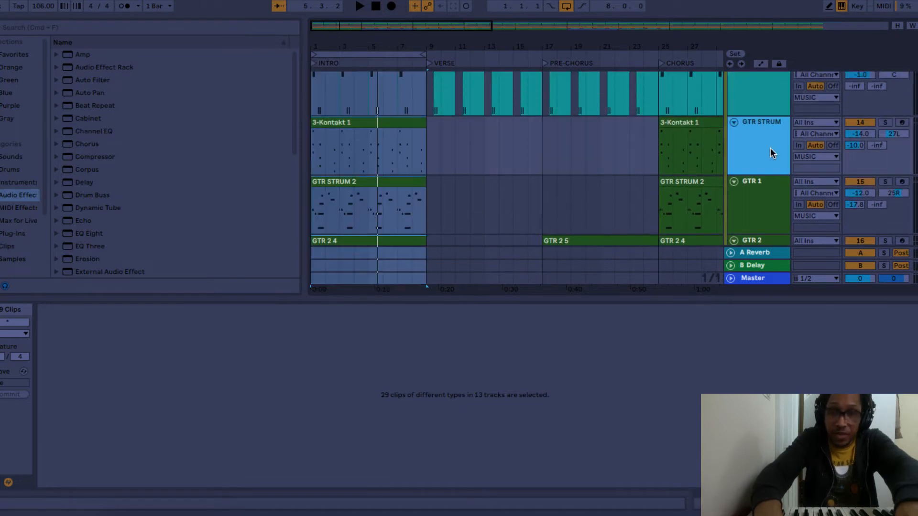
pyautogui.click(901, 124)
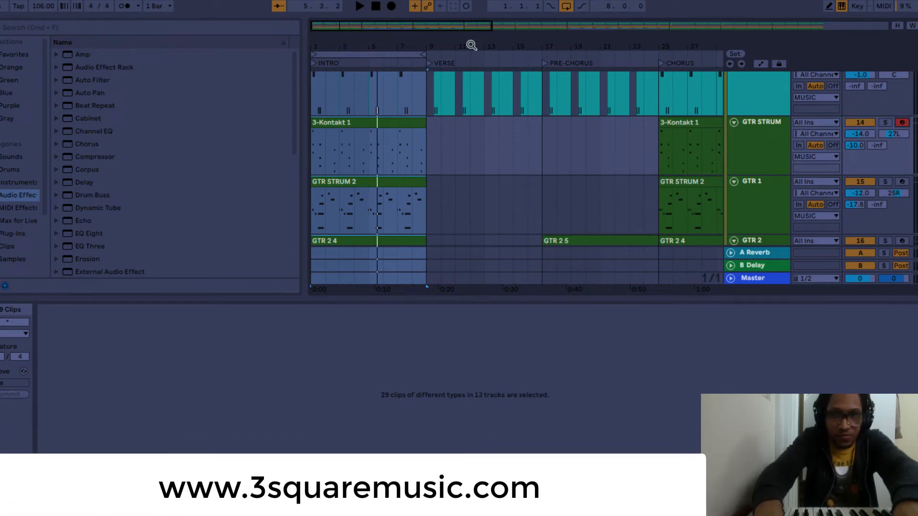
pyautogui.press('space')
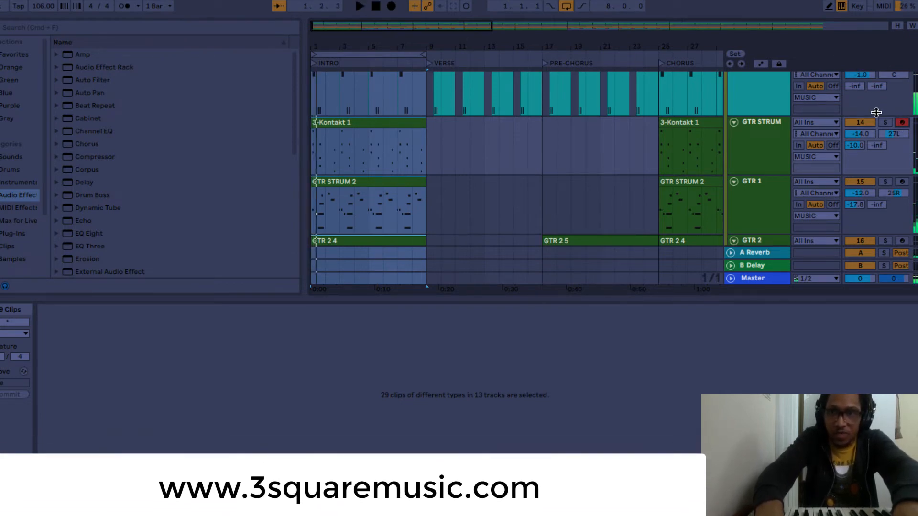
pyautogui.doubleClick(770, 158)
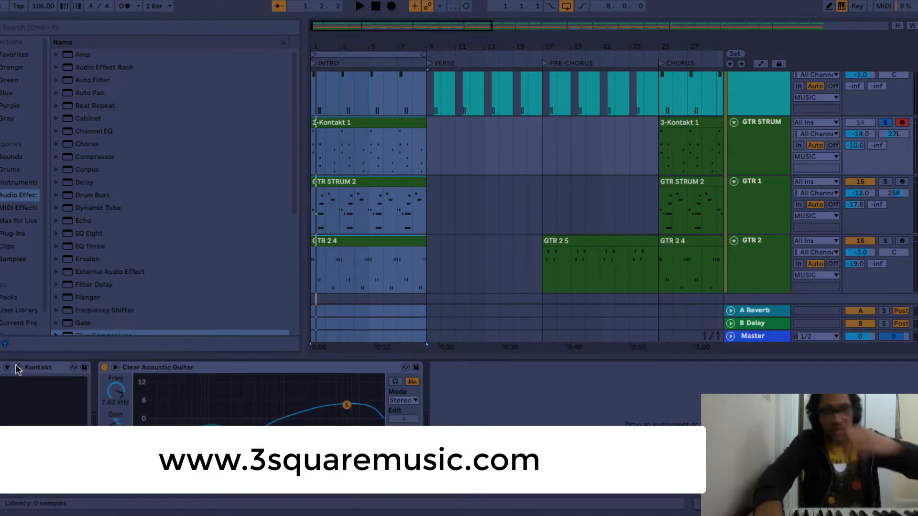
pyautogui.click(17, 369)
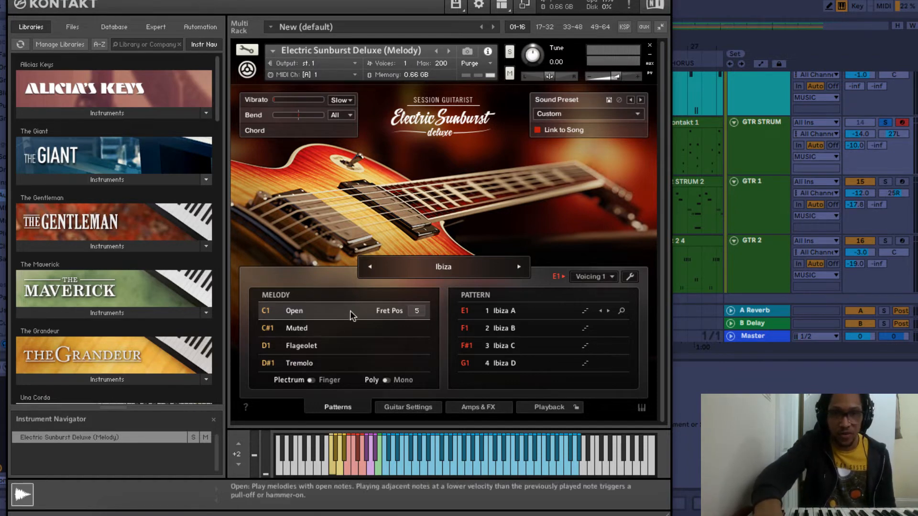
# Step: Step through the Electric Sunburst Deluxe songs Prime Time and Clear All Slots, return to Ibiza, and close the Kontakt window
pyautogui.click(520, 269)
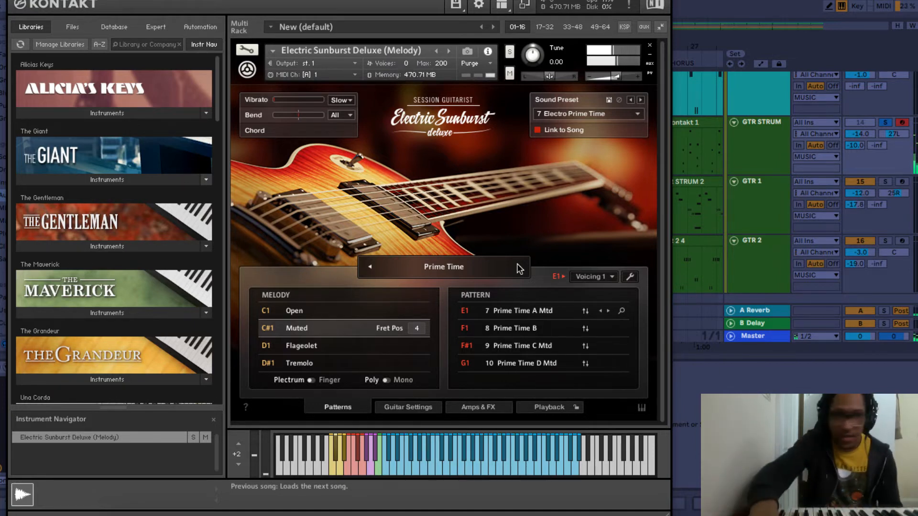
pyautogui.click(370, 268)
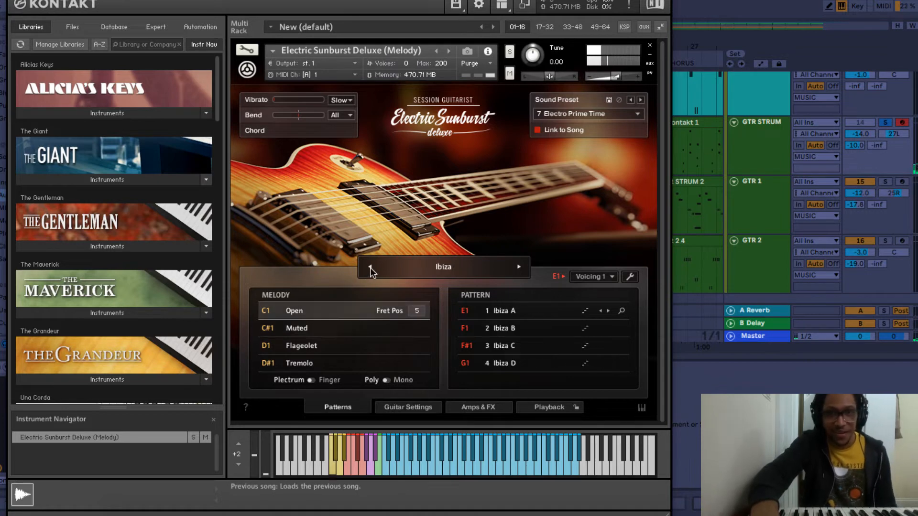
pyautogui.click(370, 269)
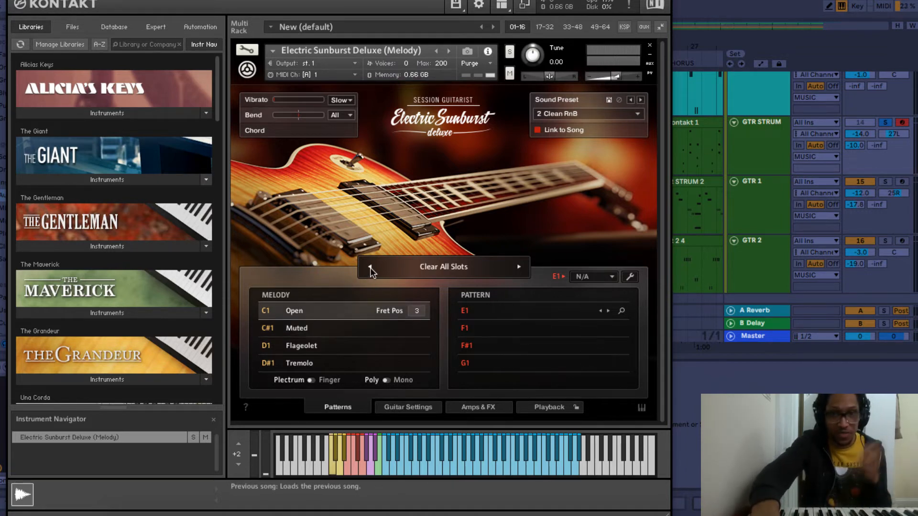
pyautogui.click(517, 267)
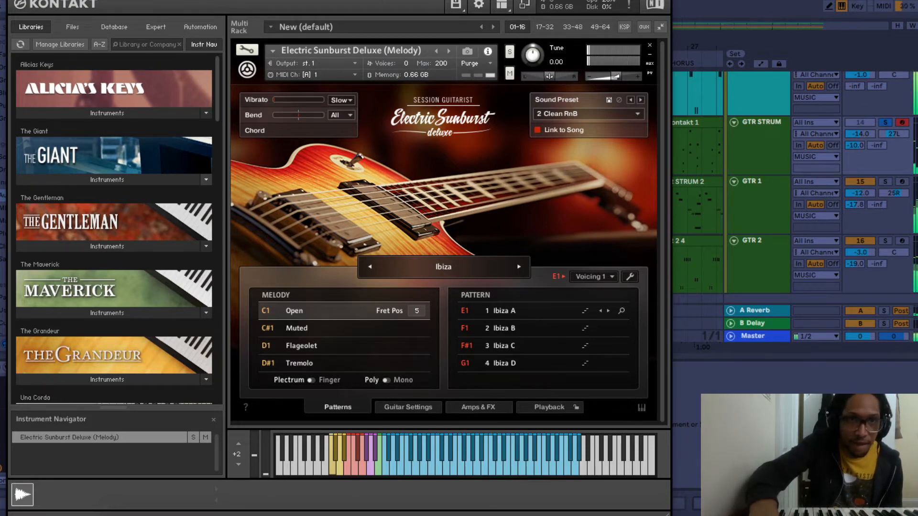
pyautogui.press('super+w')
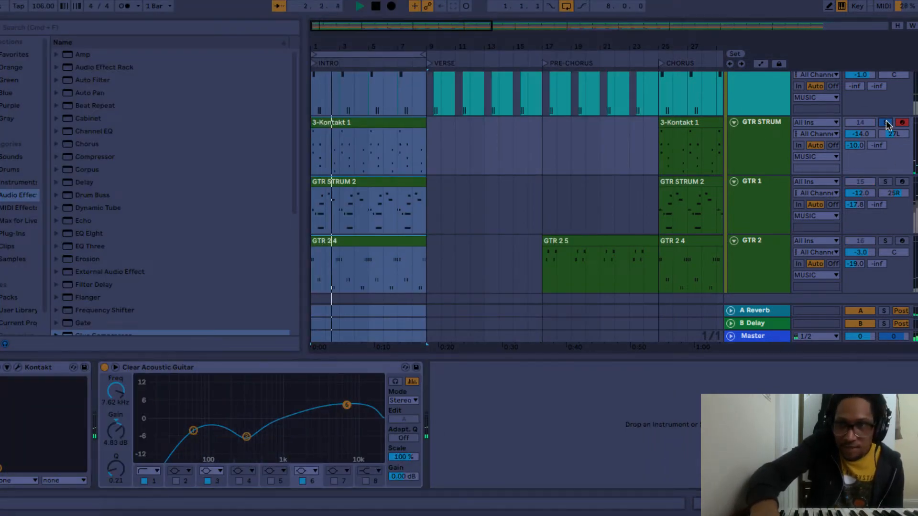
# Step: Solo the GTR STRUM track, open the notes of its intro clip, and replay the part from the start before stopping playback
pyautogui.click(885, 123)
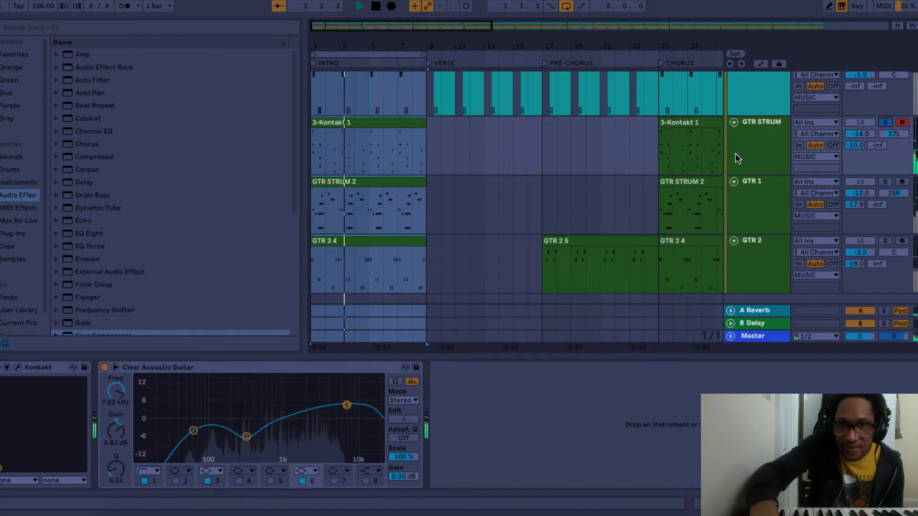
pyautogui.doubleClick(375, 121)
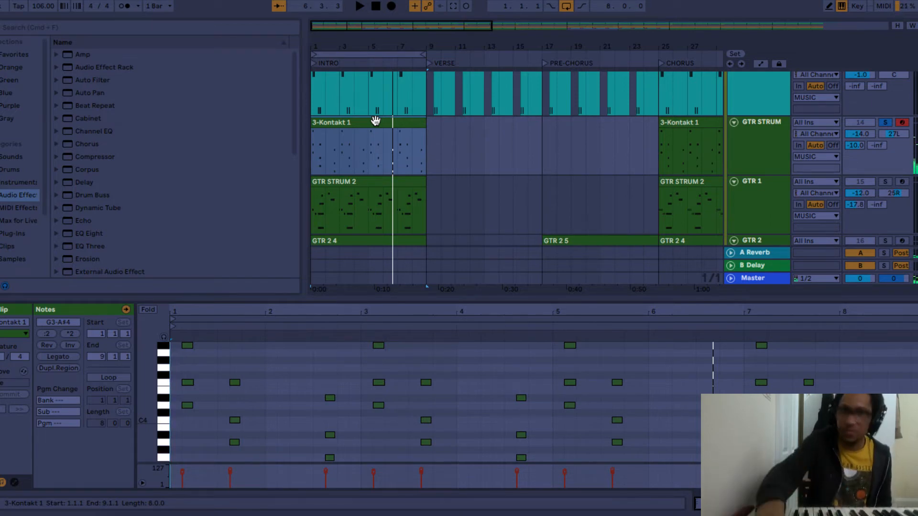
pyautogui.press('space')
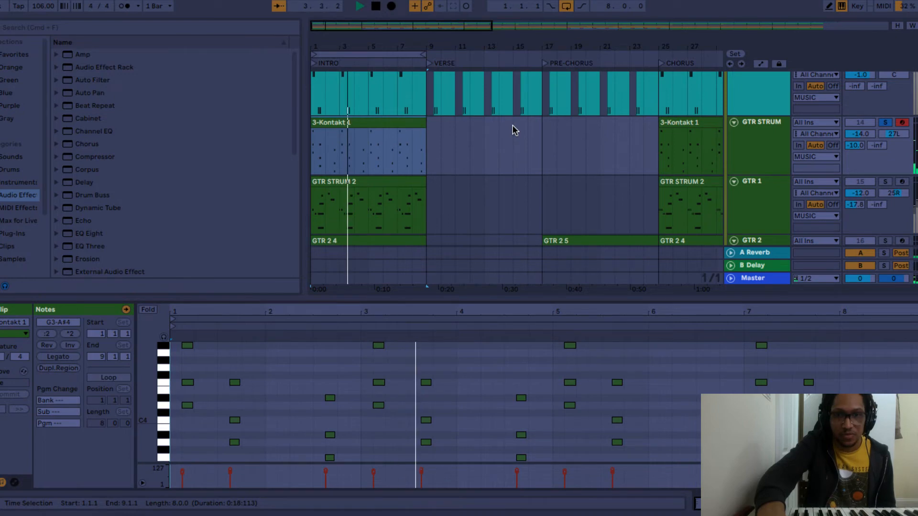
pyautogui.press('space')
pyautogui.press('space')
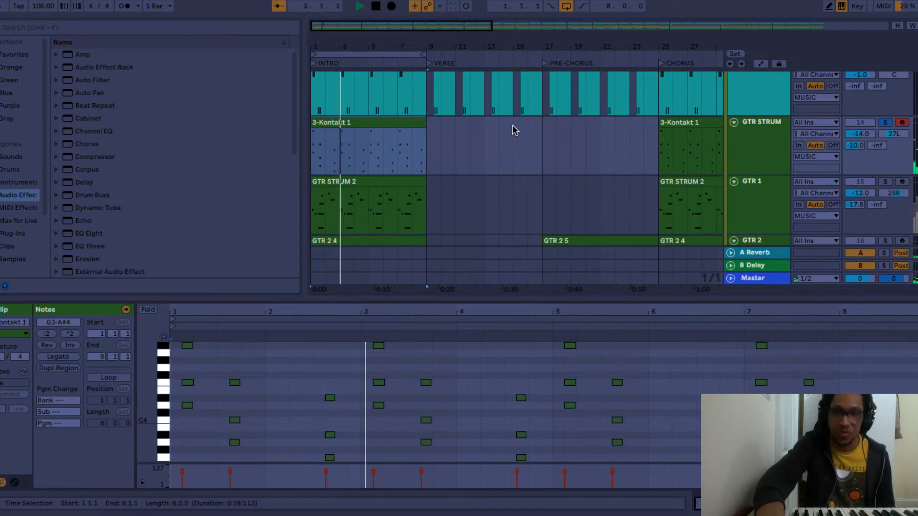
pyautogui.press('space')
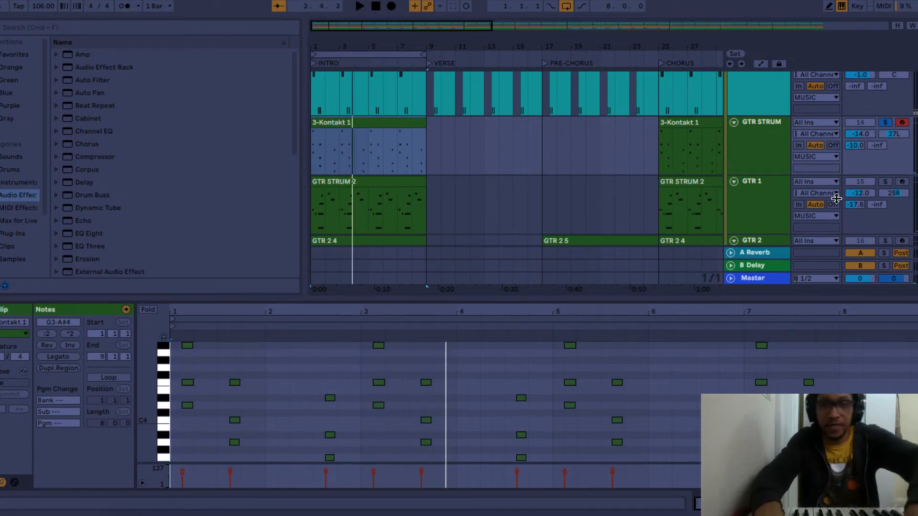
# Step: Solo the GTR 2 track and play it from the start of the intro
pyautogui.scroll(-1, 822, 196)
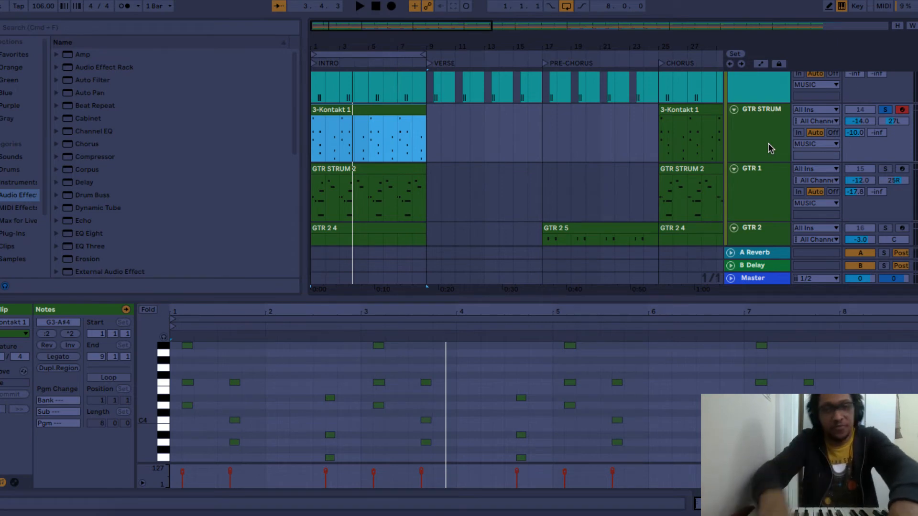
pyautogui.click(885, 170)
pyautogui.scroll(-3, 887, 167)
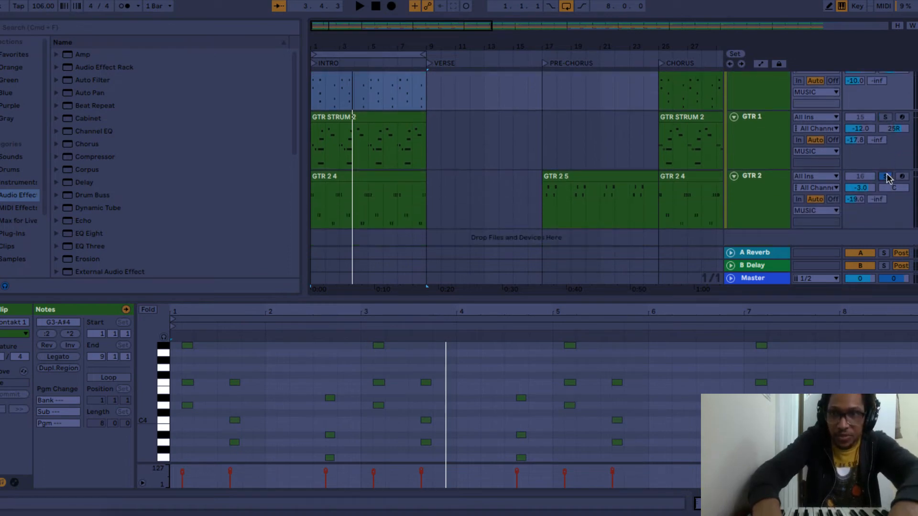
pyautogui.press('space')
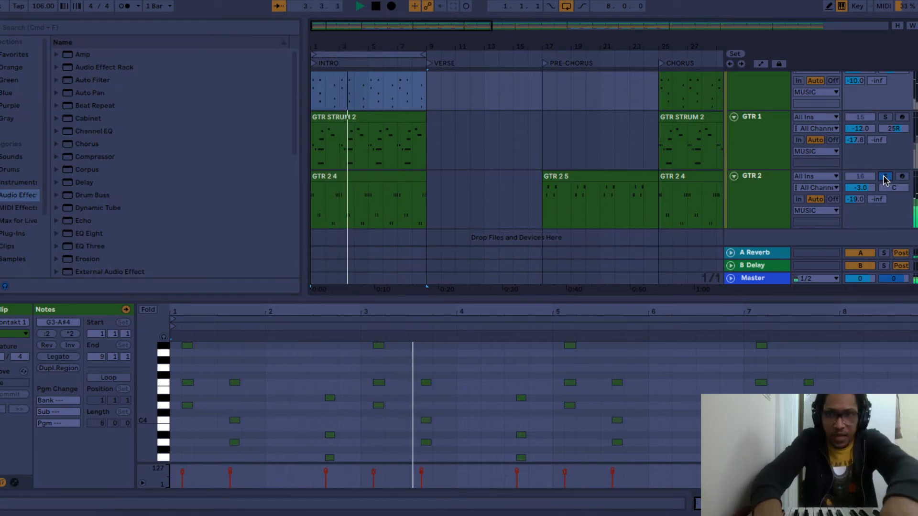
# Step: During playback, add GTR STRUM to the solo, audition GTR 1 alone, and solo all three guitar tracks together
pyautogui.scroll(1, 885, 180)
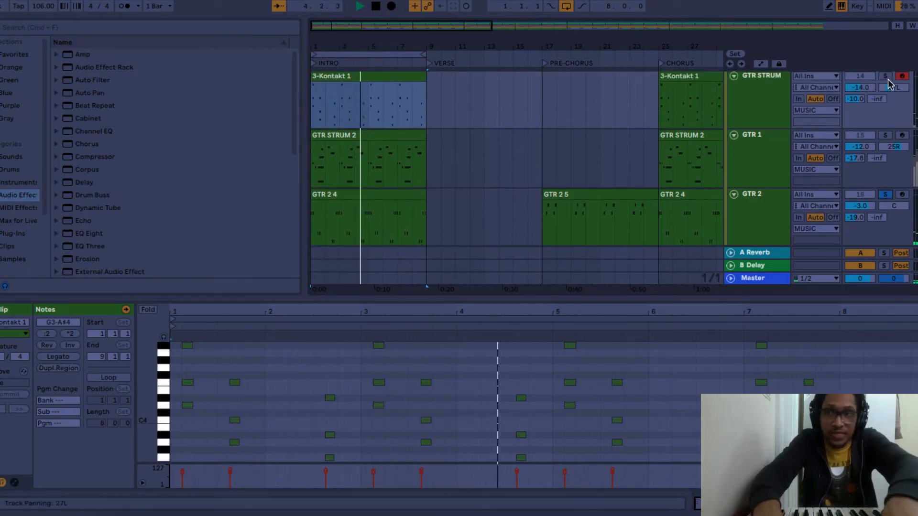
pyautogui.keyDown('super'); pyautogui.click(888, 79); pyautogui.keyUp('super')
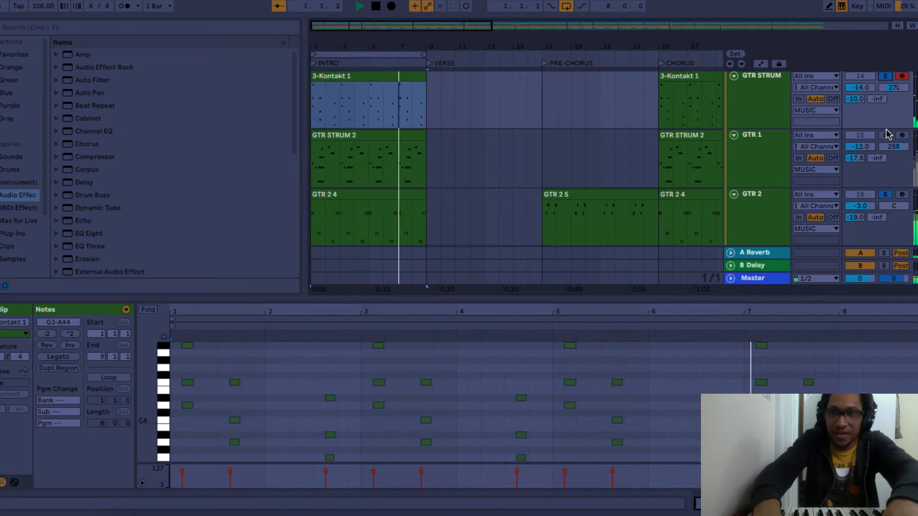
pyautogui.keyDown('super'); pyautogui.click(887, 135); pyautogui.keyUp('super')
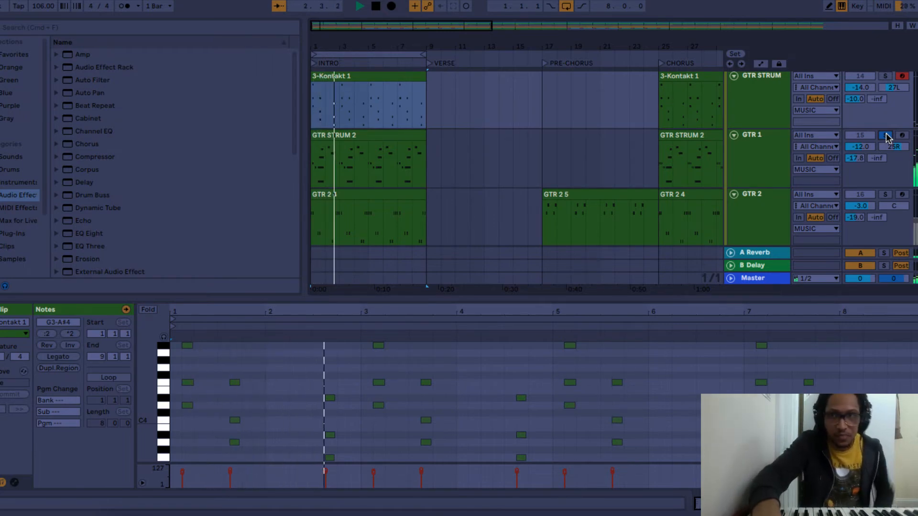
pyautogui.keyDown('super'); pyautogui.click(885, 195); pyautogui.keyUp('super')
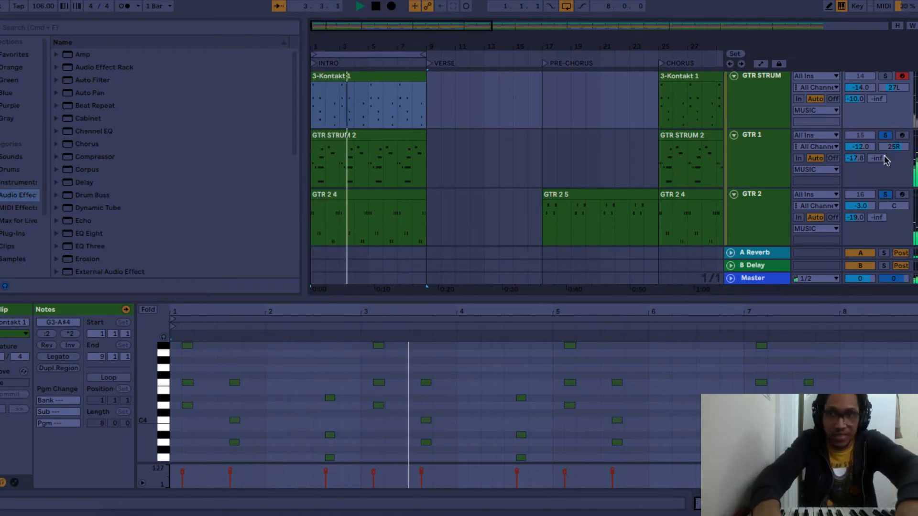
pyautogui.keyDown('super'); pyautogui.click(886, 78); pyautogui.keyUp('super')
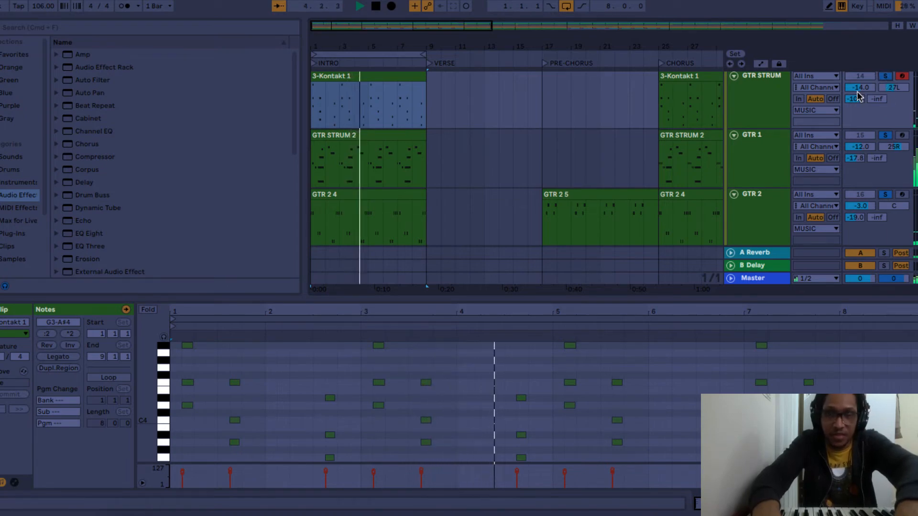
# Step: Add the BASS track to the soloed guitars, show the notes of its first intro clip, and stop playback
pyautogui.scroll(5, 784, 167)
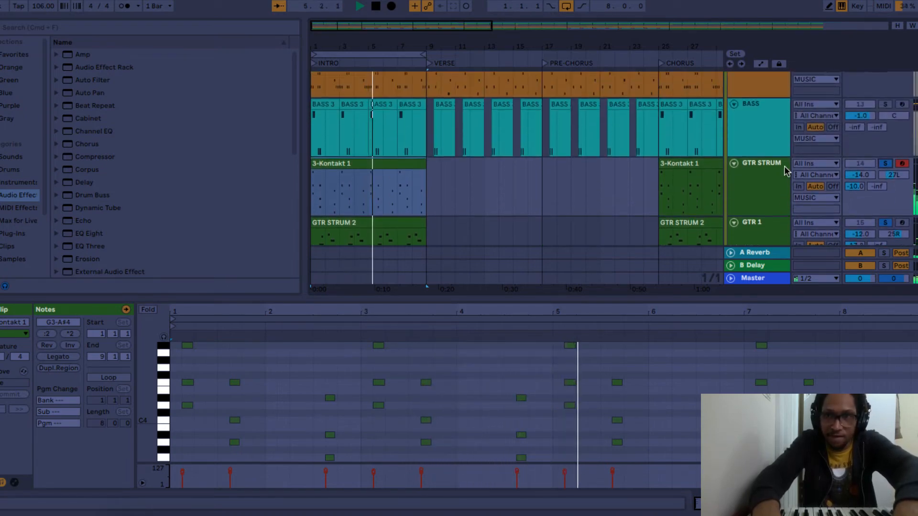
pyautogui.scroll(3, 784, 165)
pyautogui.keyDown('super'); pyautogui.click(885, 105); pyautogui.keyUp('super')
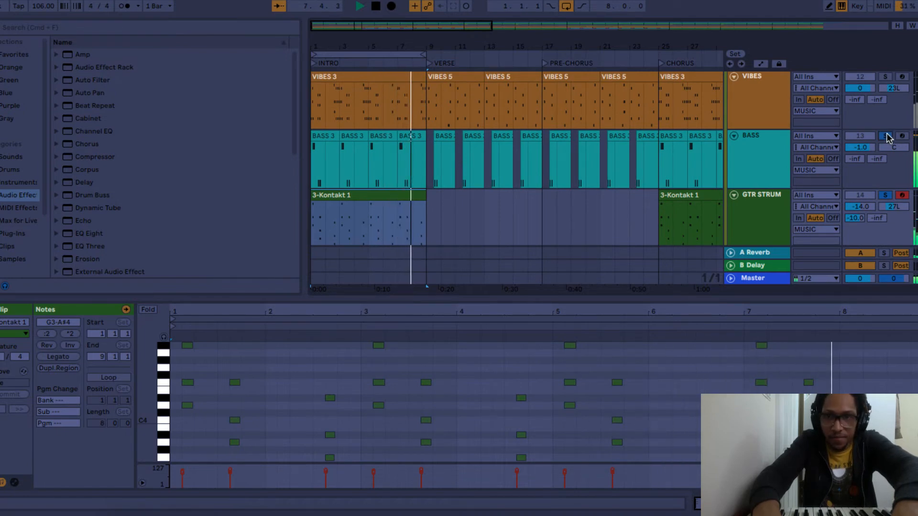
pyautogui.click(325, 137)
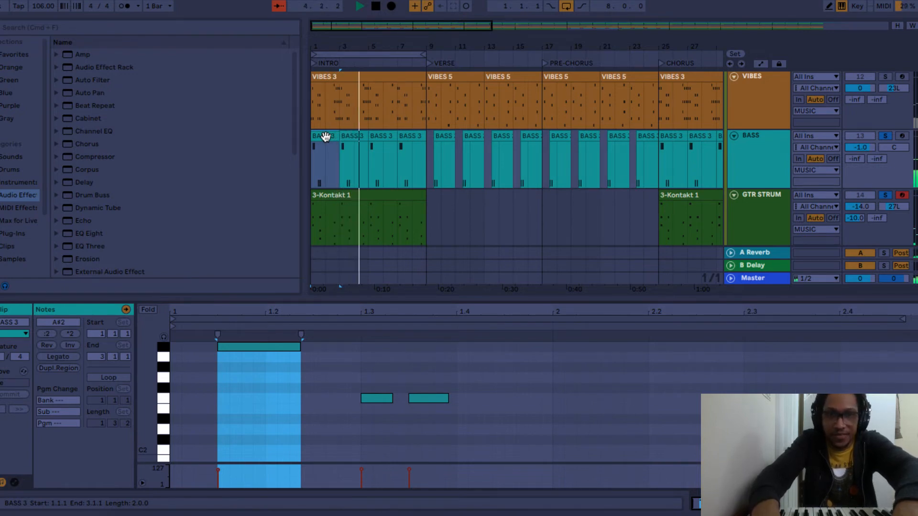
pyautogui.press('space')
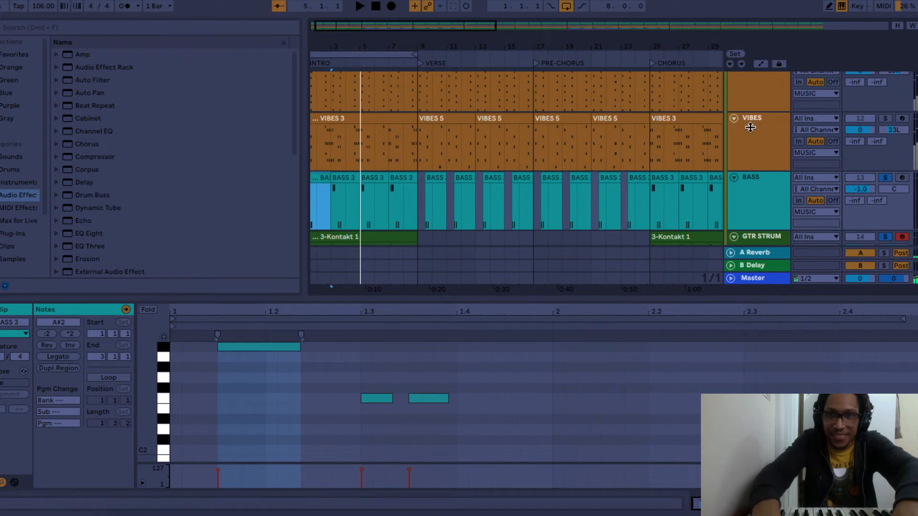
# Step: Solo the MALLETS track and play it from the start of the intro
pyautogui.scroll(3, 888, 120)
pyautogui.scroll(3, 882, 124)
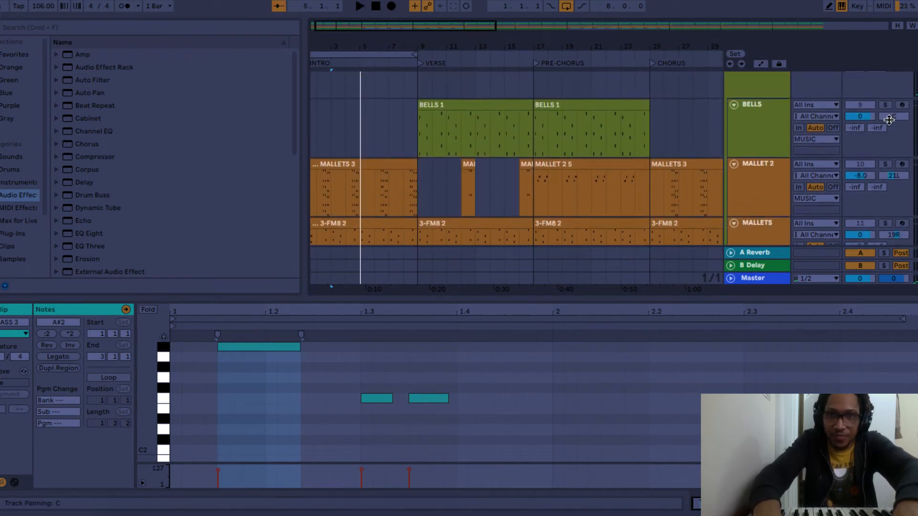
pyautogui.scroll(-1, 871, 129)
pyautogui.press('space')
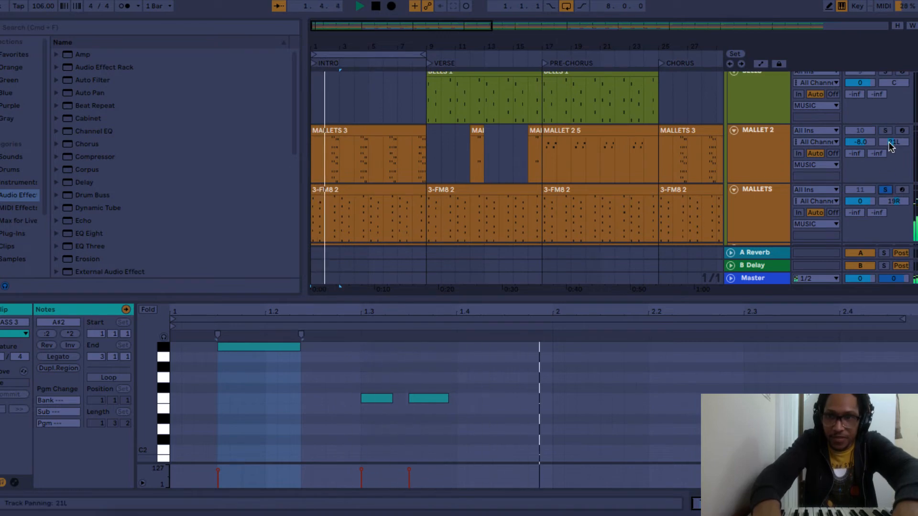
# Step: Add the VIBES track to the MALLETS solo, play both from the start, and clear the solos
pyautogui.scroll(-5, 886, 151)
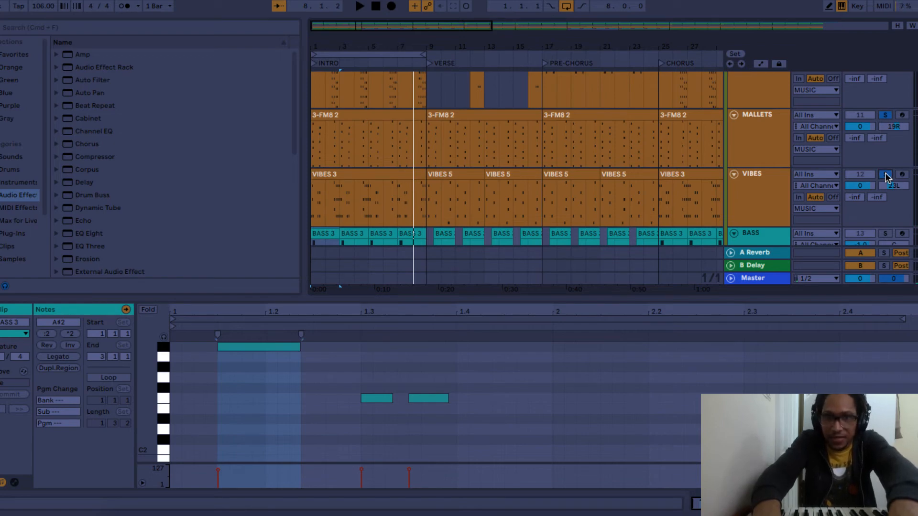
pyautogui.press('space')
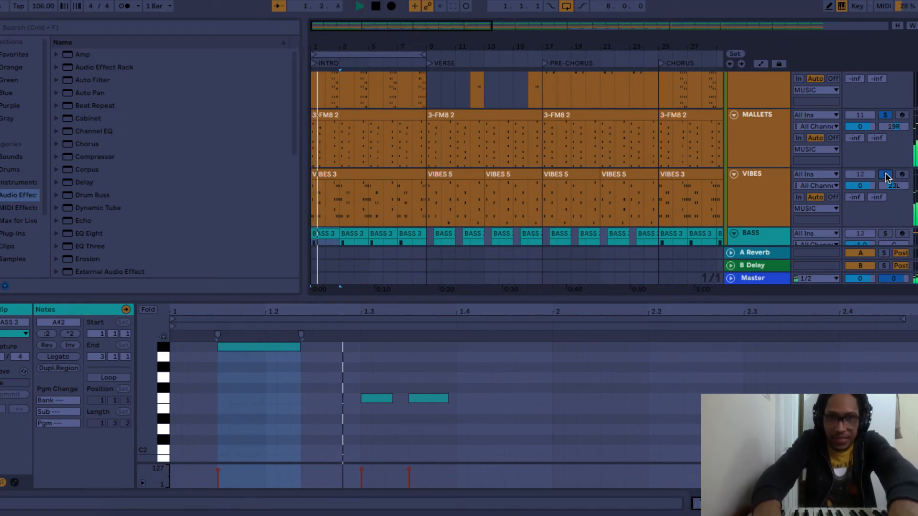
pyautogui.click(885, 175)
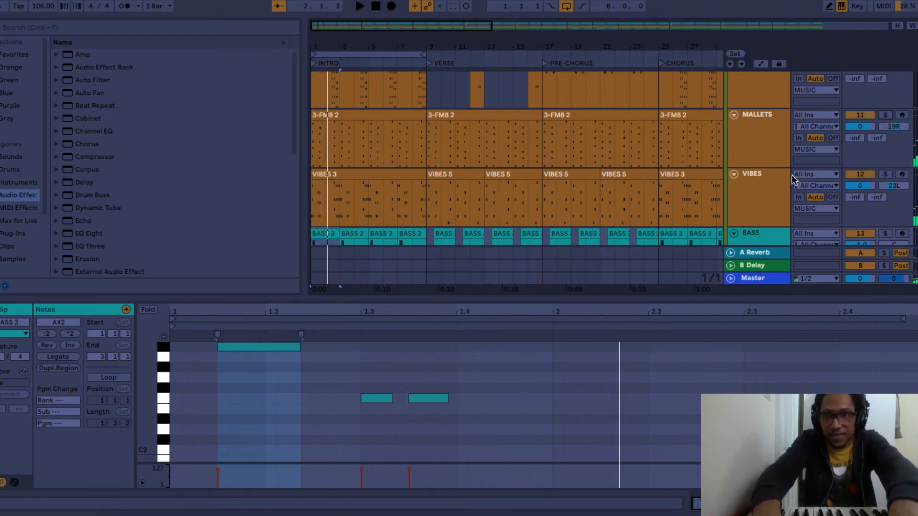
# Step: Solo the VIBES track alone, play it from the start, and add MALLETS to the solo during playback
pyautogui.click(776, 194)
pyautogui.click(887, 176)
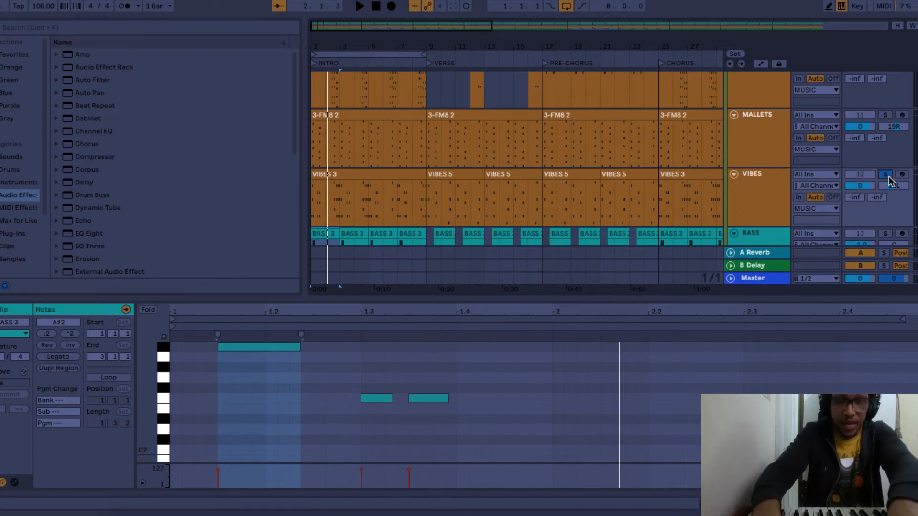
pyautogui.press('space')
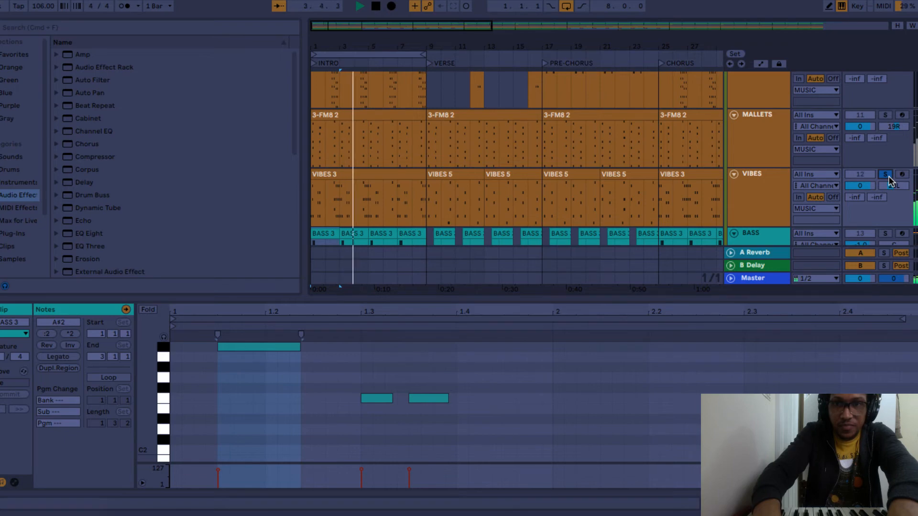
pyautogui.click(885, 117)
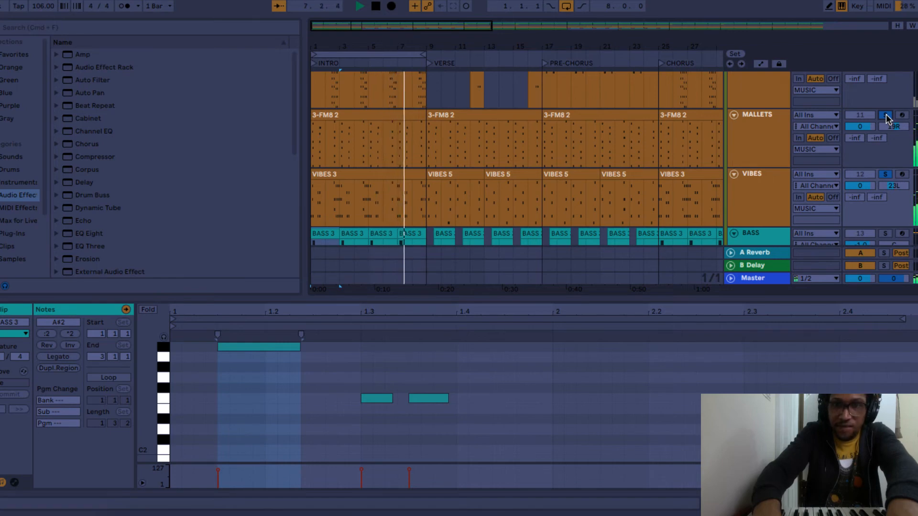
# Step: Clear the individual track solos, solo the whole MUSIC group, and play the intro from the start
pyautogui.scroll(3, 885, 119)
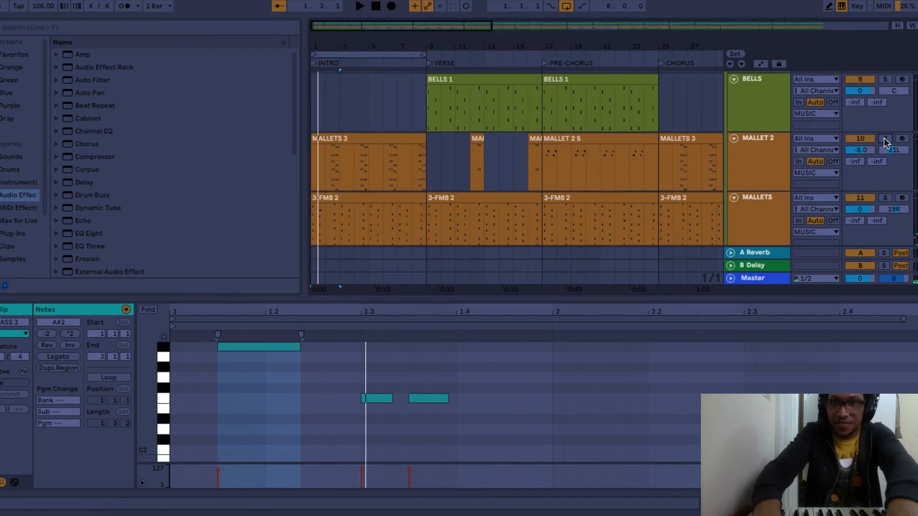
pyautogui.scroll(4, 886, 141)
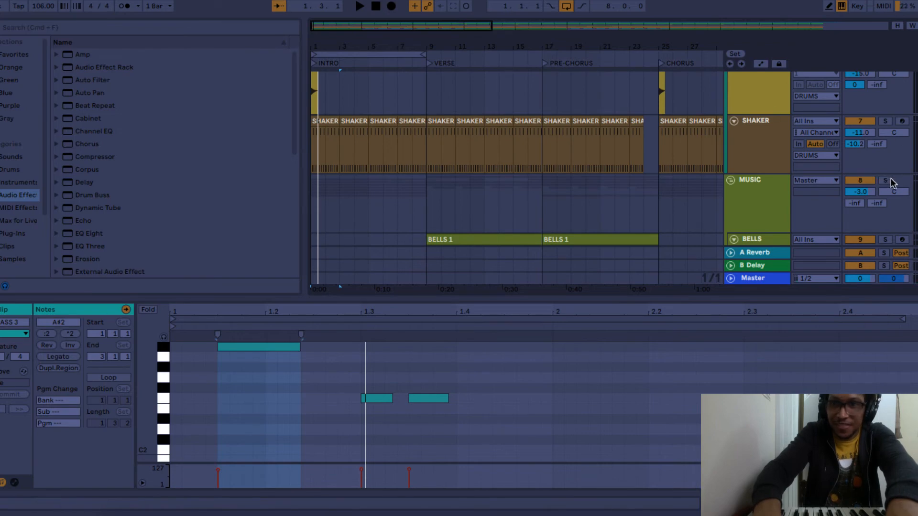
pyautogui.press('space')
pyautogui.scroll(-2, 871, 190)
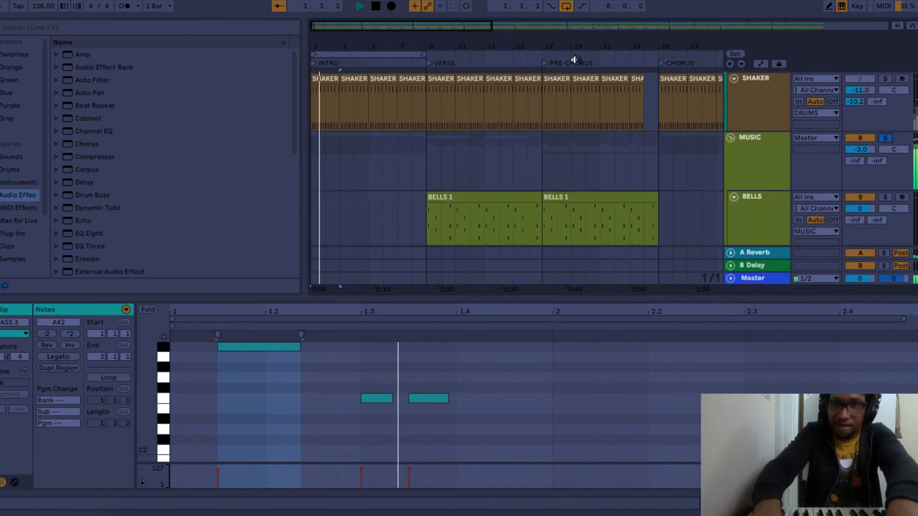
# Step: Move the 8-bar arrangement loop to the verse, starting at bar 9, and stop playback
pyautogui.click(414, 53)
pyautogui.press('Up')
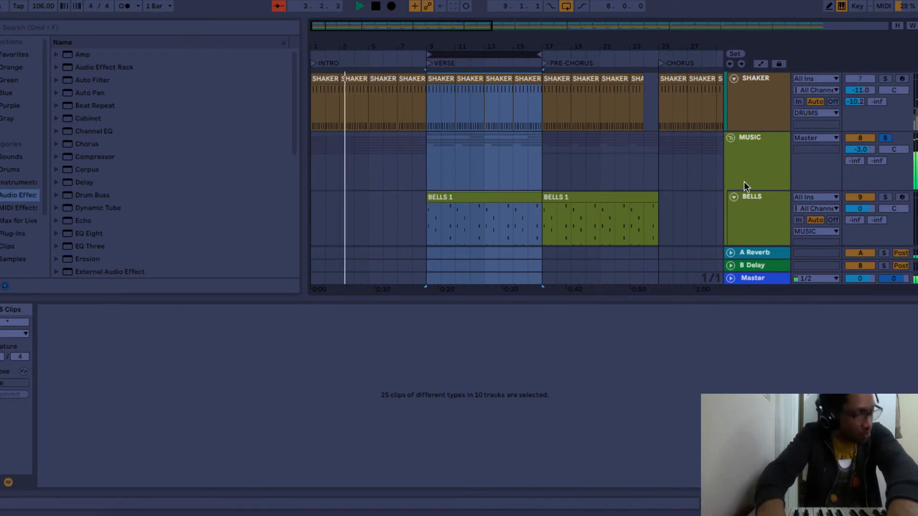
pyautogui.scroll(-2, 691, 205)
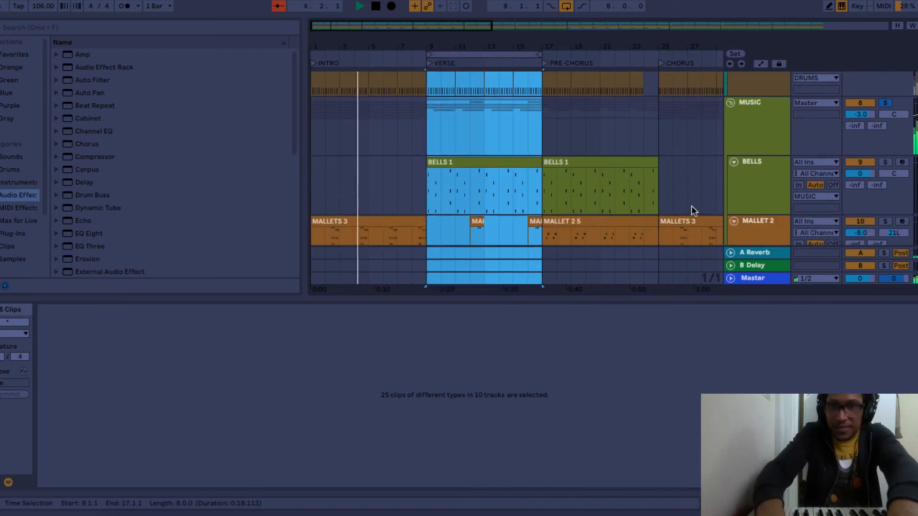
pyautogui.press('space')
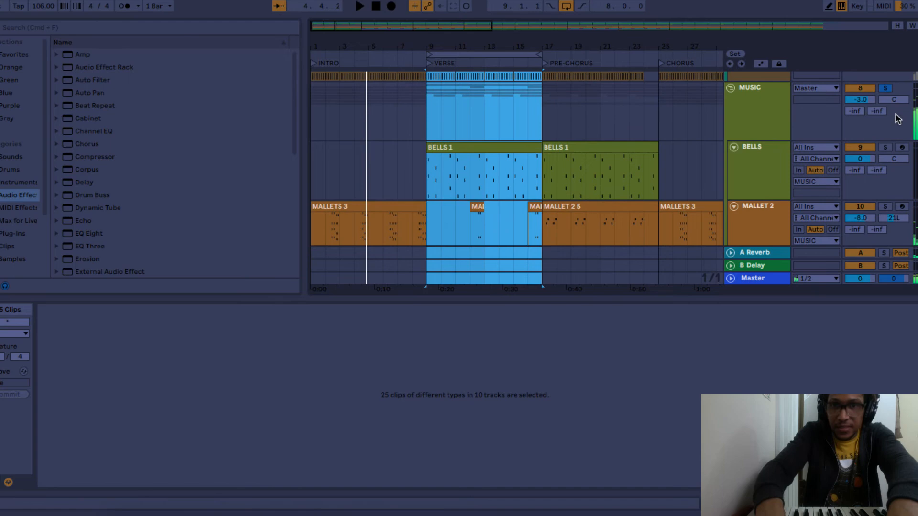
# Step: Solo the BELLS track, play the looped verse section, and add MALLETS to the solo
pyautogui.click(494, 56)
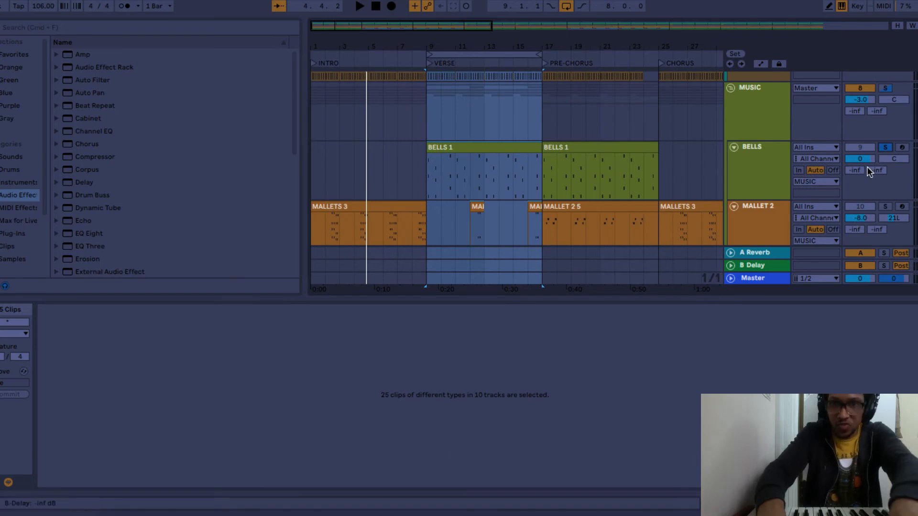
pyautogui.press('space')
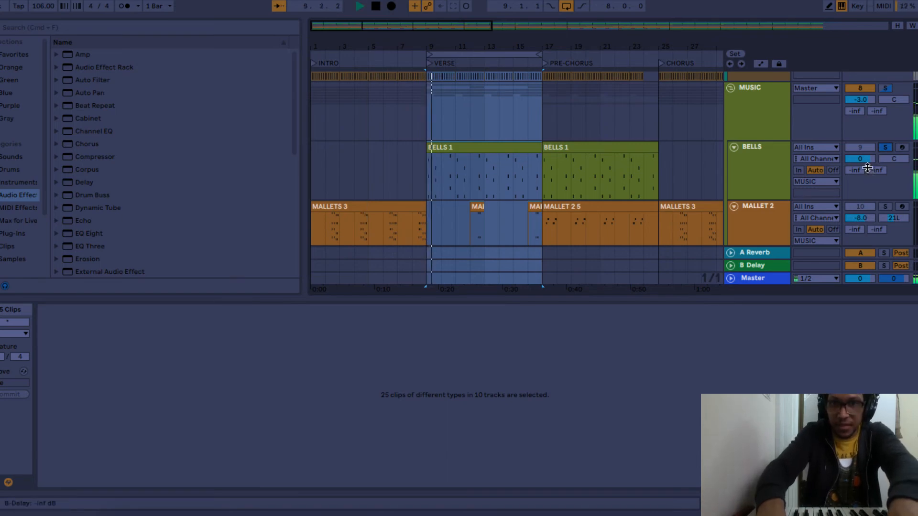
pyautogui.scroll(-2, 867, 166)
pyautogui.scroll(-2, 867, 167)
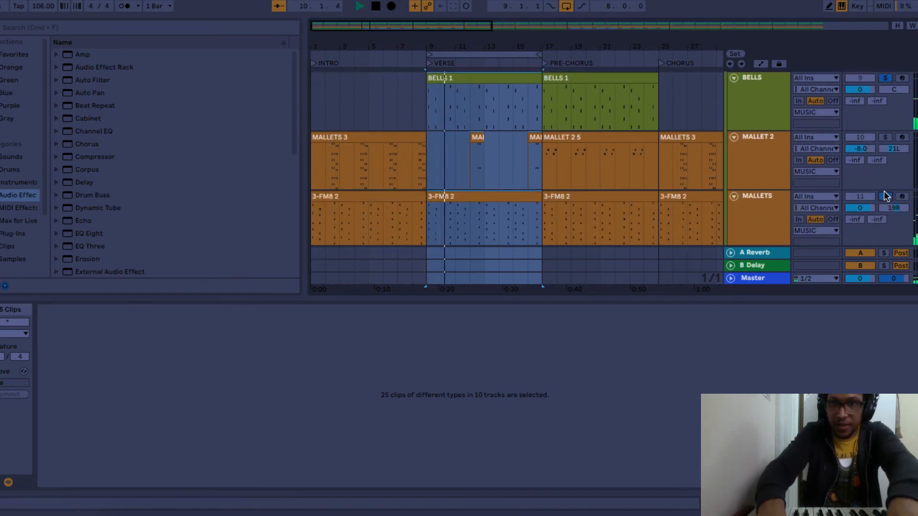
pyautogui.scroll(-4, 894, 159)
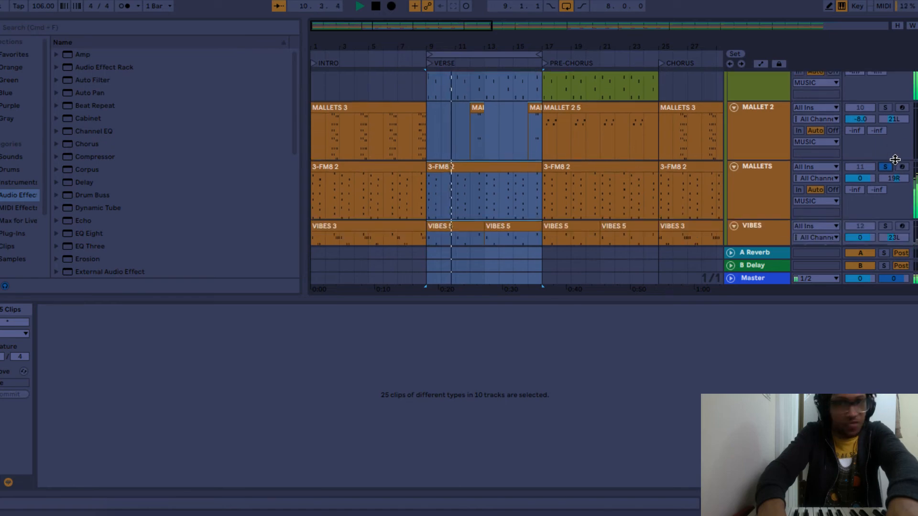
# Step: Add the VIBES and BASS tracks to the solo during playback of the verse section
pyautogui.click(887, 200)
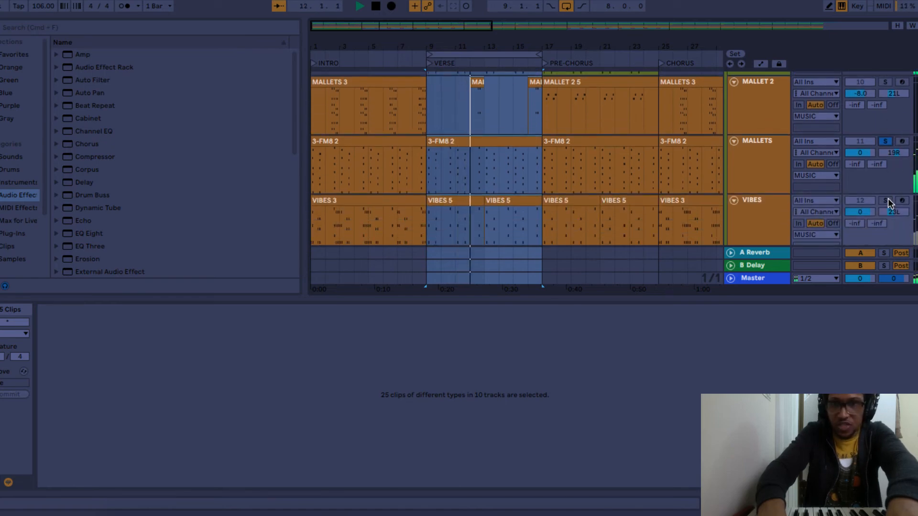
pyautogui.scroll(-3, 887, 201)
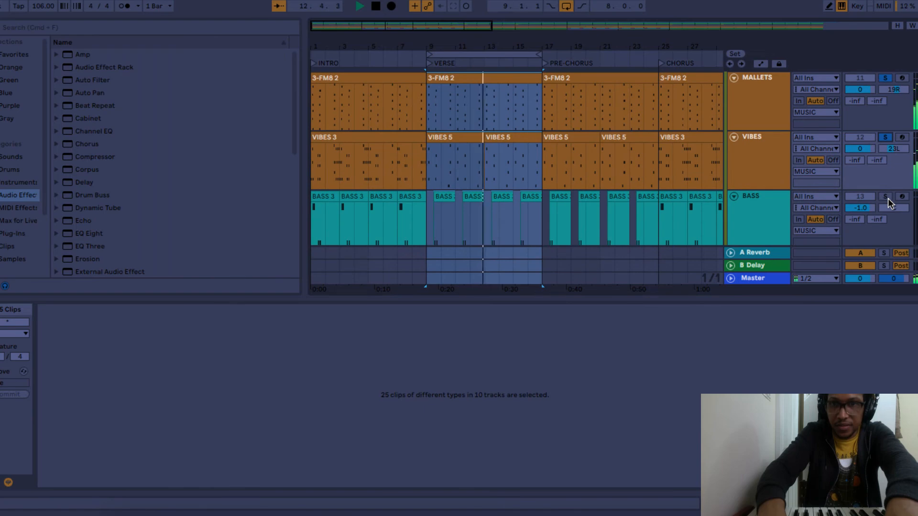
pyautogui.scroll(-10, 887, 199)
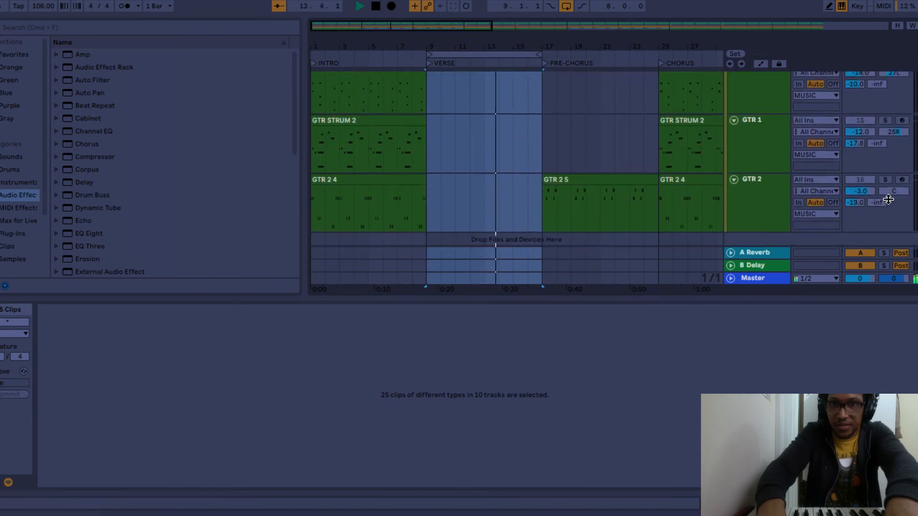
pyautogui.scroll(3, 888, 199)
pyautogui.scroll(5, 887, 199)
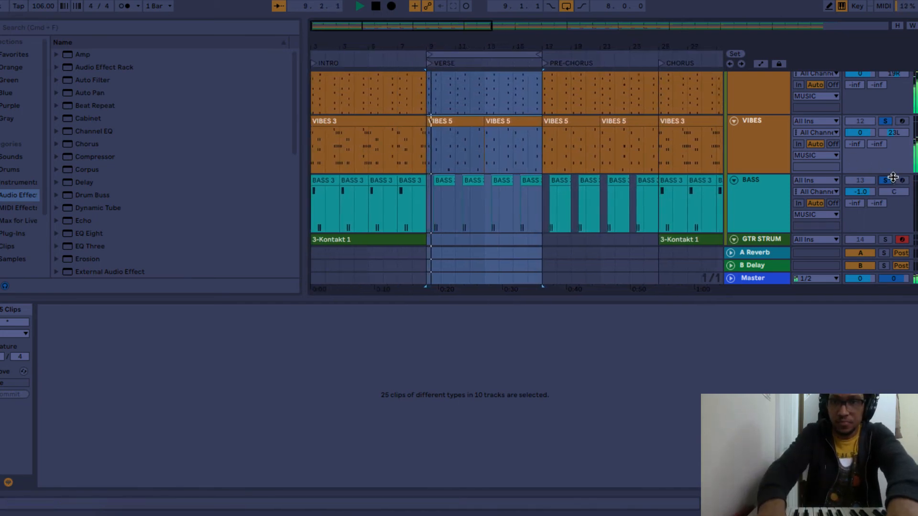
# Step: Clear the track solos, set the arrangement loop to start at bar 17 with a length of 68 bars, and select that range
pyautogui.scroll(5, 893, 178)
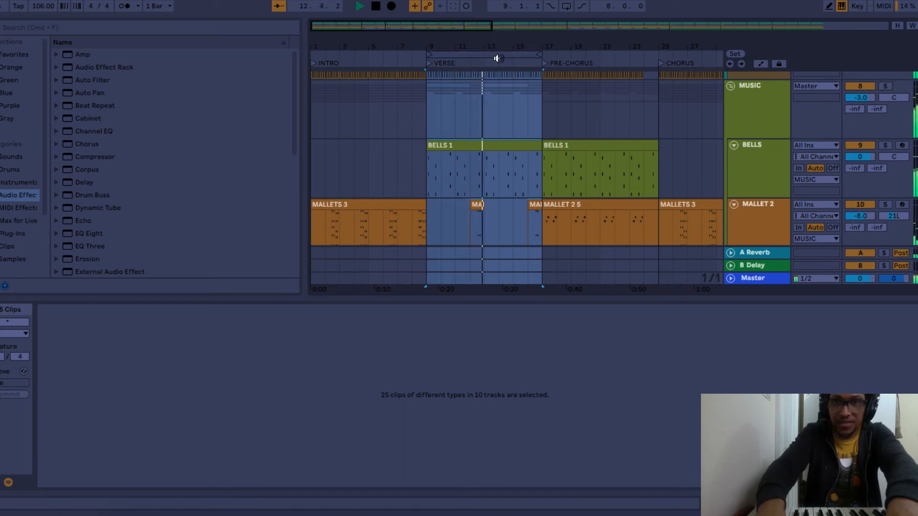
pyautogui.moveTo(507, 54); pyautogui.dragTo(684, 93)
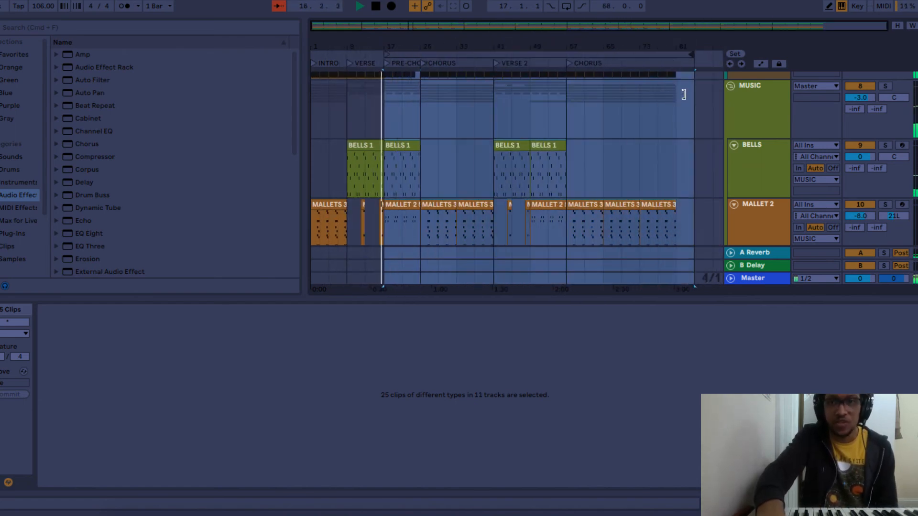
pyautogui.click(471, 56)
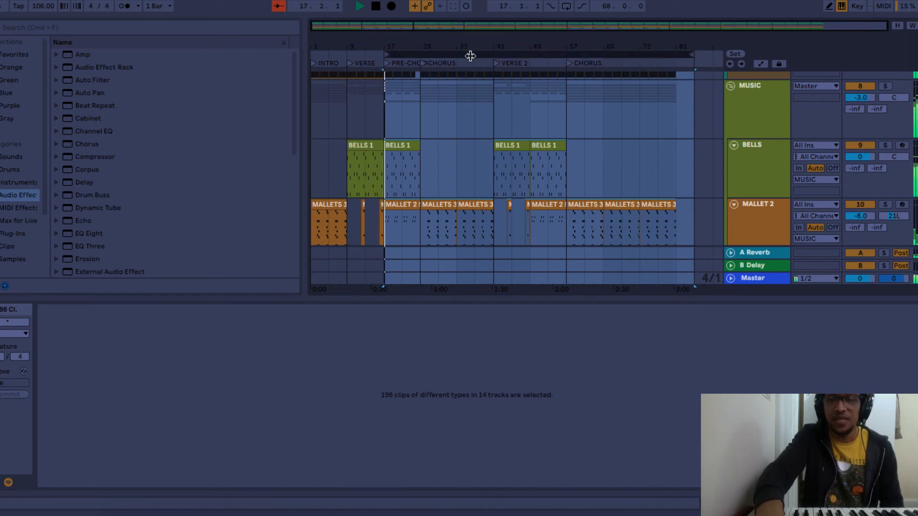
# Step: Inspect the GTR 2 5 clip's notes on the GTR 2 track during playback, and reselect the loop range's contents
pyautogui.scroll(-8, 532, 149)
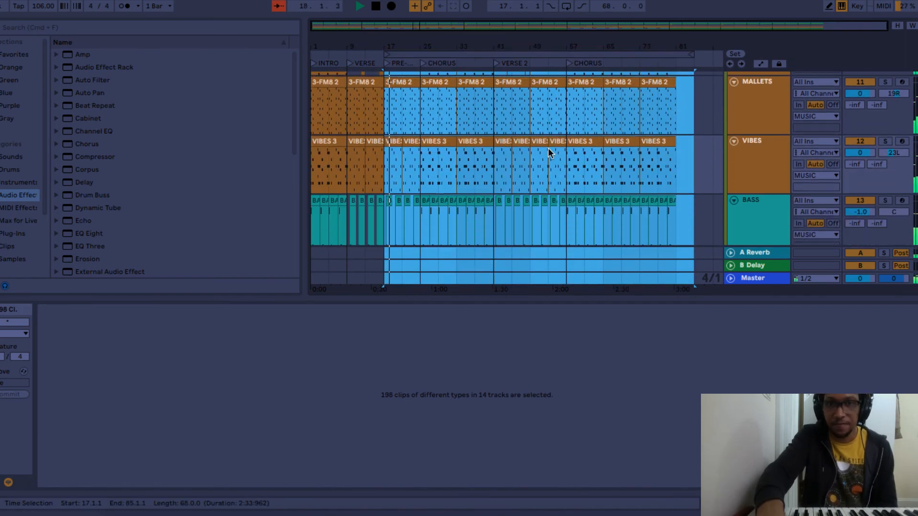
pyautogui.click(523, 189)
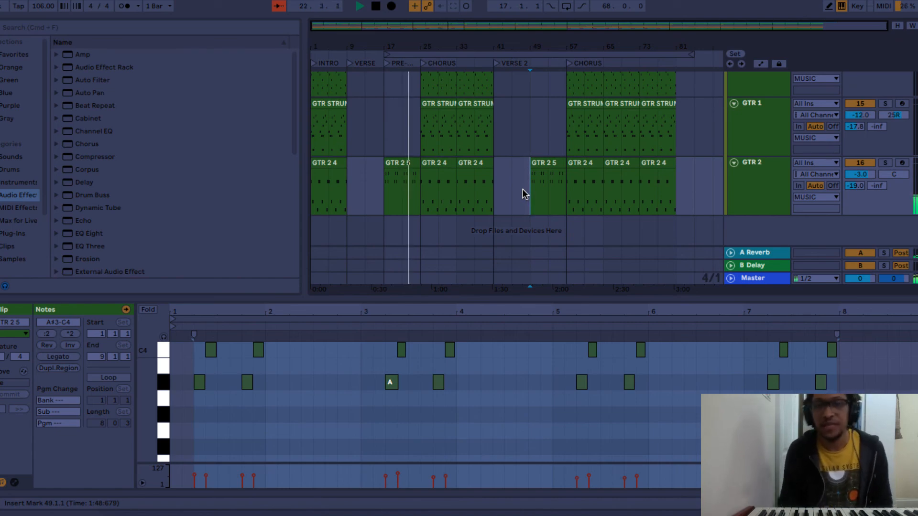
pyautogui.click(526, 54)
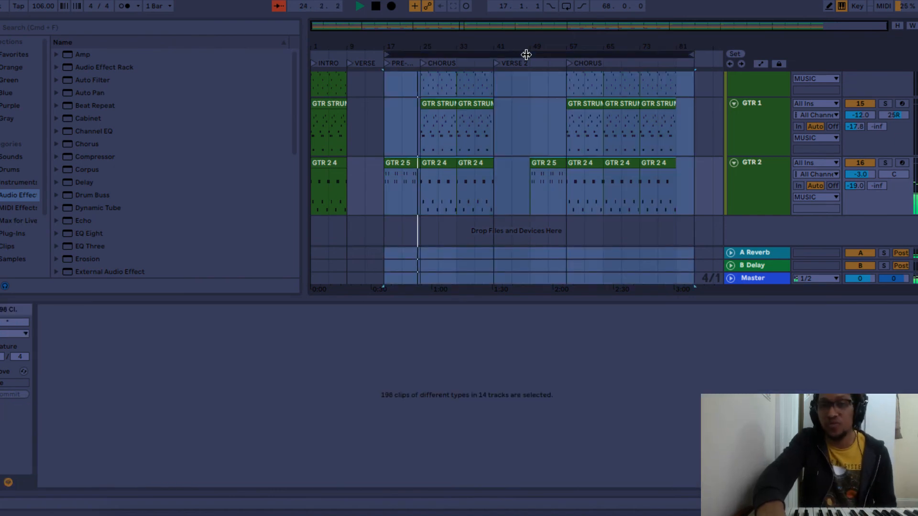